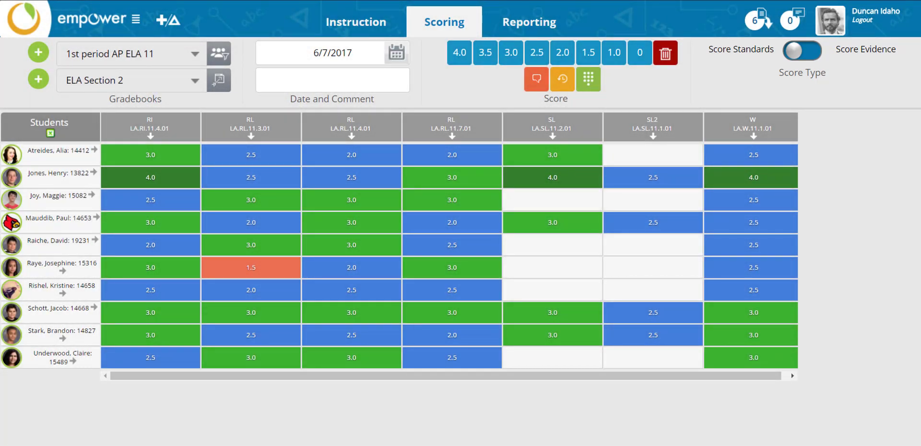
Reset the class dropdown to 'Select a Class/Group' and open the Create New Group form.
left_click(198, 57)
left_click(166, 79)
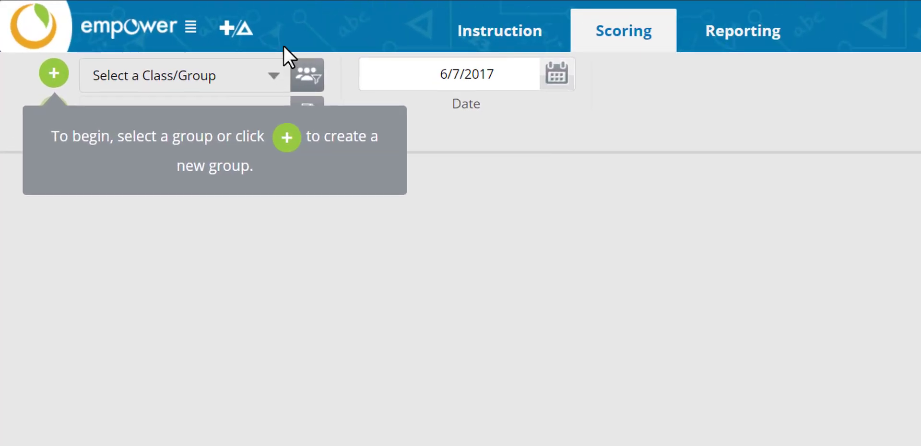
left_click(272, 75)
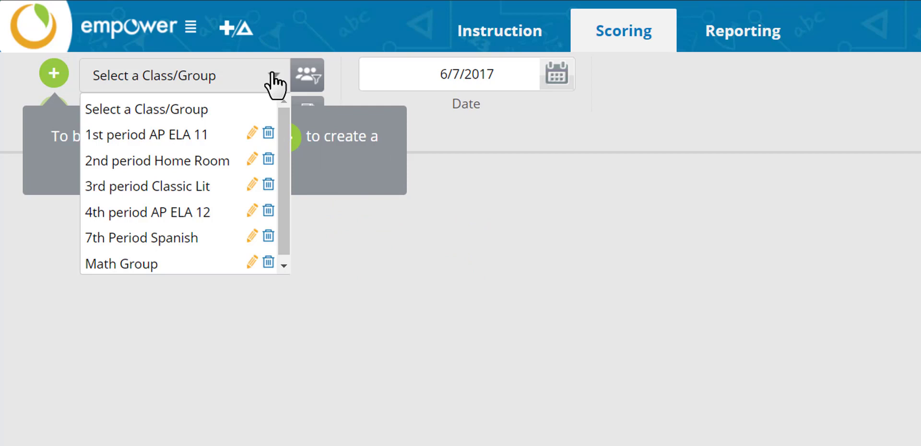
left_click(340, 70)
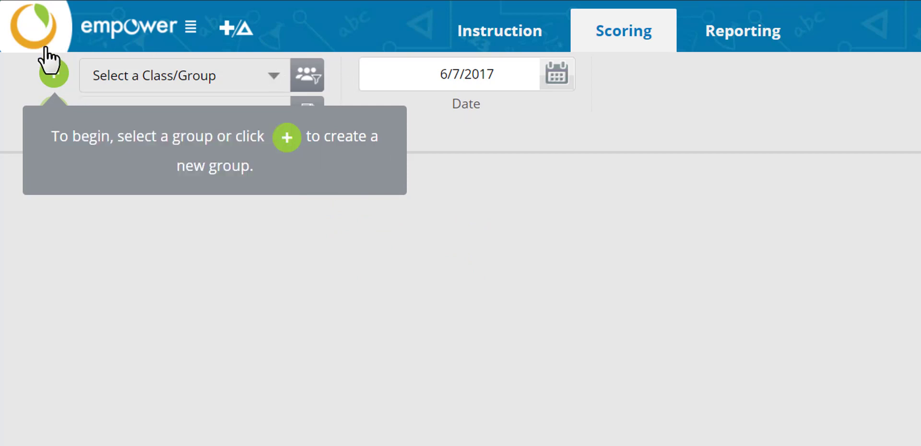
left_click(53, 74)
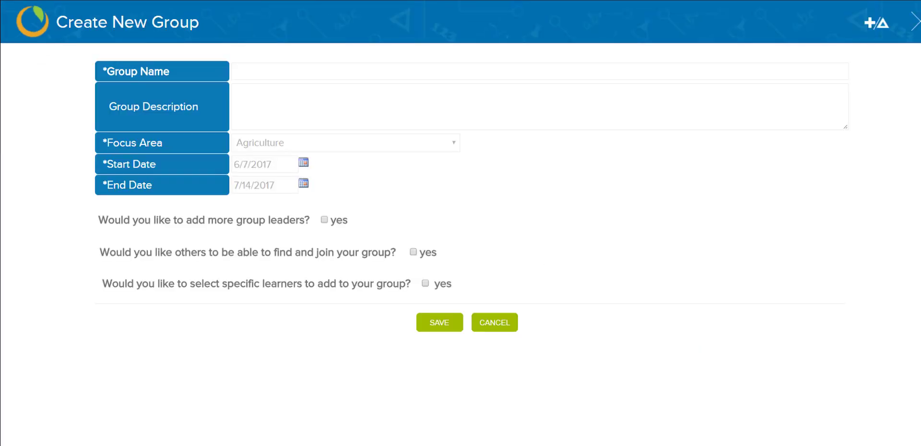
Enter '6th Period Spanish' as the group name.
left_click(257, 73)
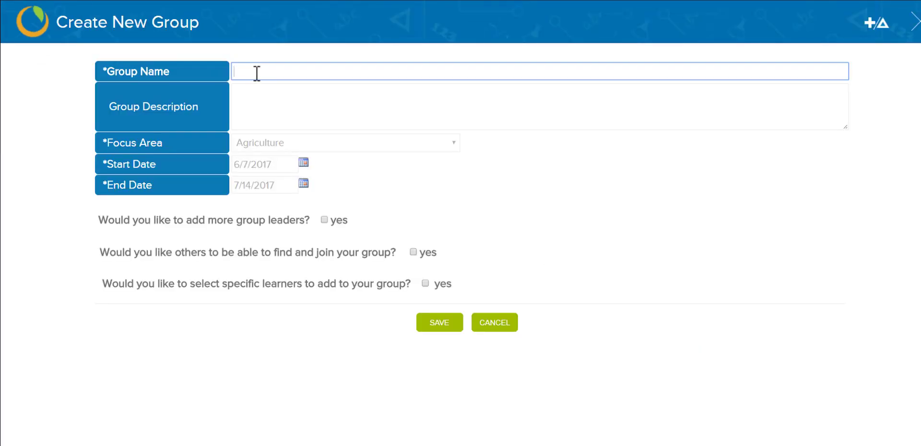
type("^th")
key("BackSpace")
key("BackSpace")
key("BackSpace")
key("BackSpace")
type("6th Period Spanish")
Set the focus area to Foreign Language (Spanish Language Arts K - 8).
left_click(335, 146)
scroll(331, 247, "down", 1)
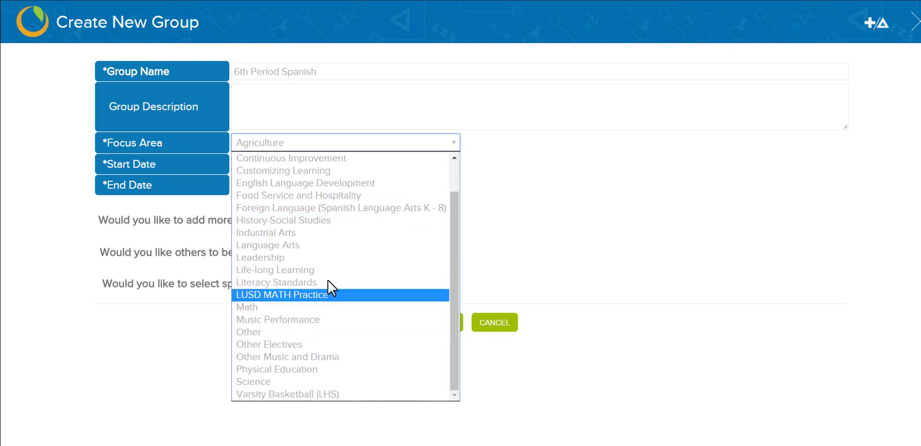
left_click(336, 210)
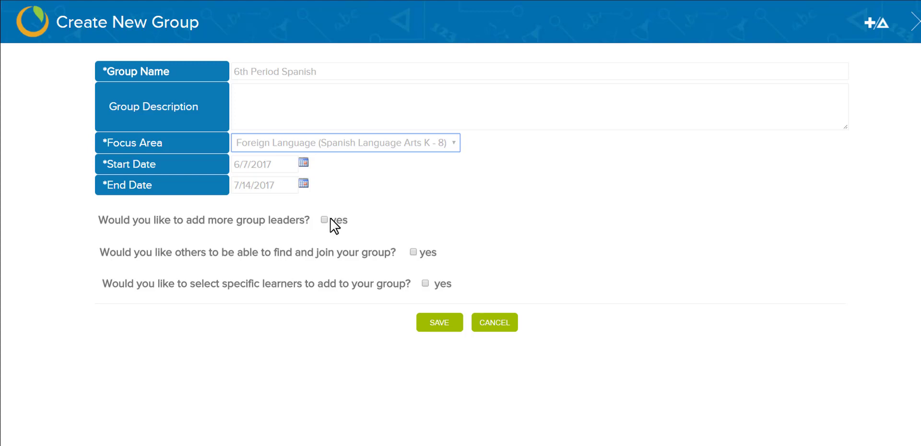
Enable extra group leaders, add and remove a searched learning facilitator, and allow others to join.
left_click(324, 220)
left_click(300, 278)
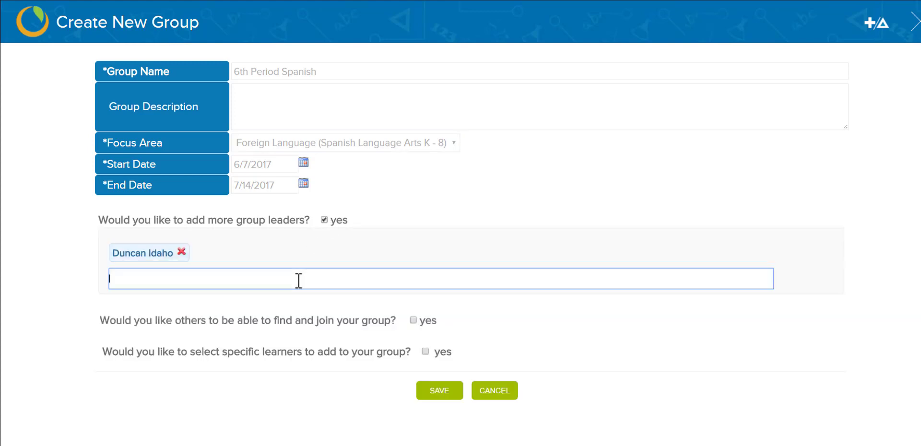
type("John")
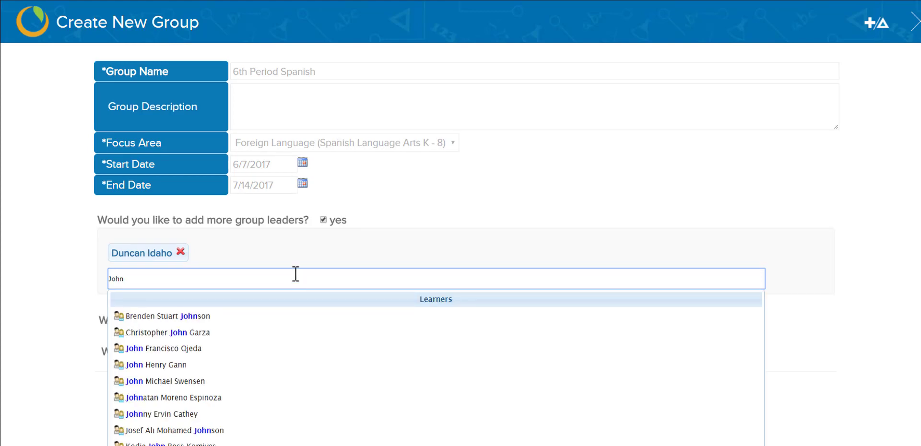
scroll(296, 274, "down", 5)
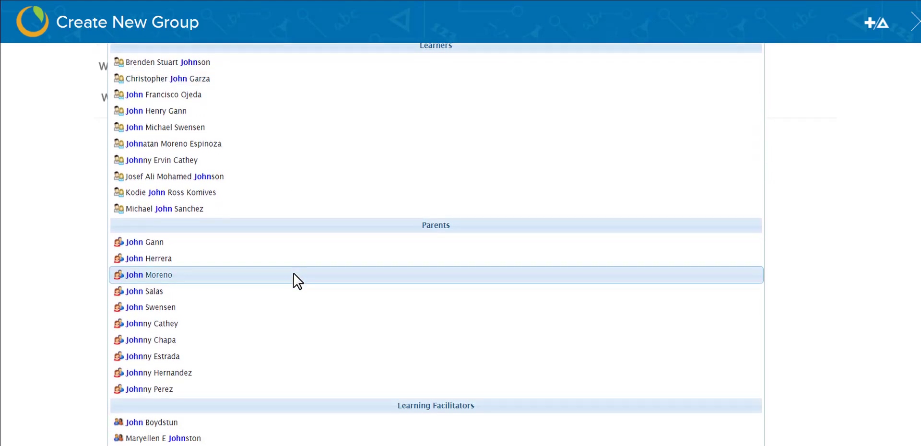
scroll(294, 274, "down", 1)
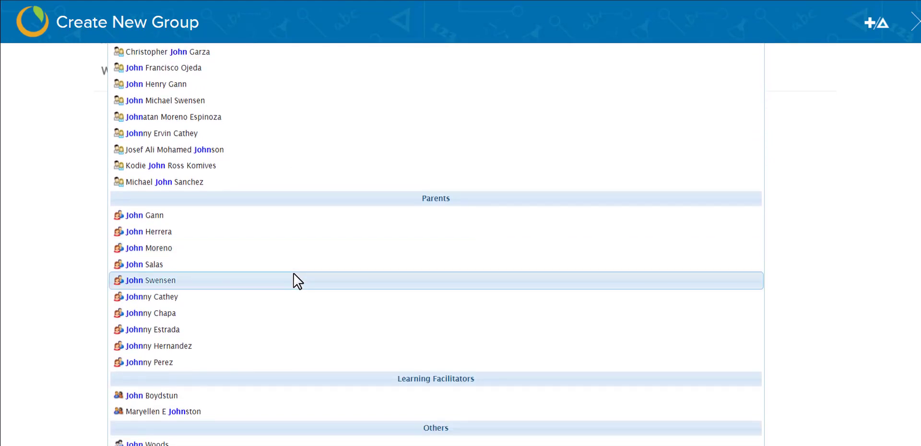
left_click(170, 397)
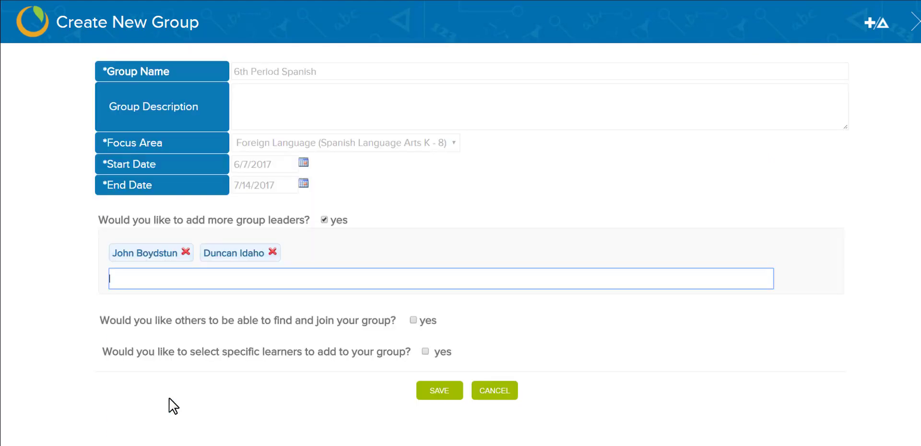
left_click(186, 252)
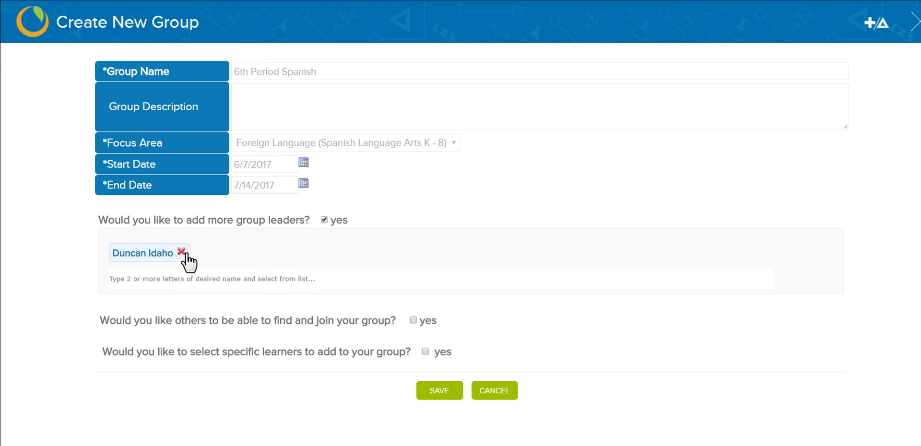
left_click(413, 320)
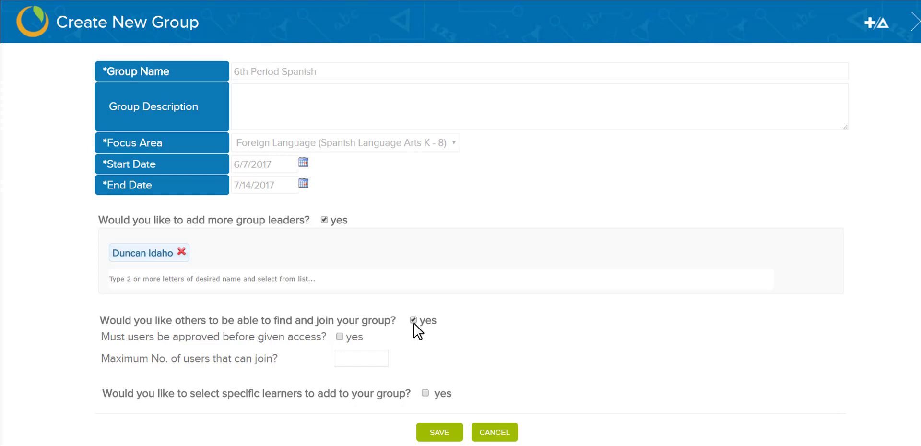
Choose specific learners, adding one learner and then three more picked with Ctrl.
left_click(426, 394)
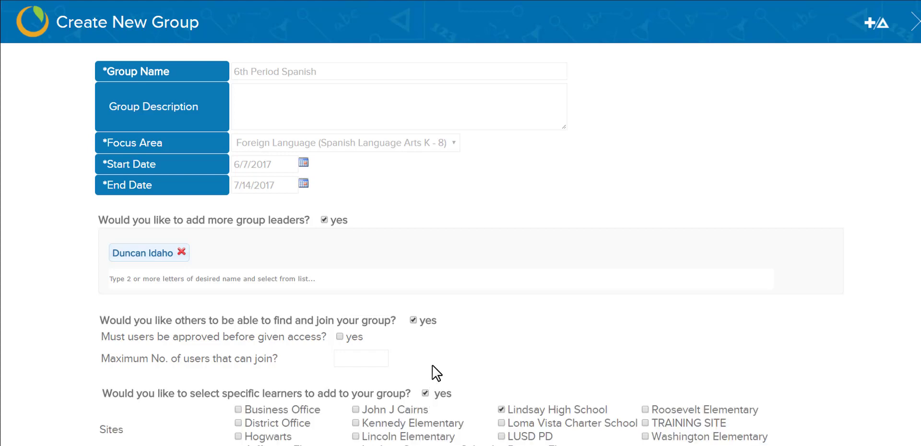
scroll(451, 327, "down", 3)
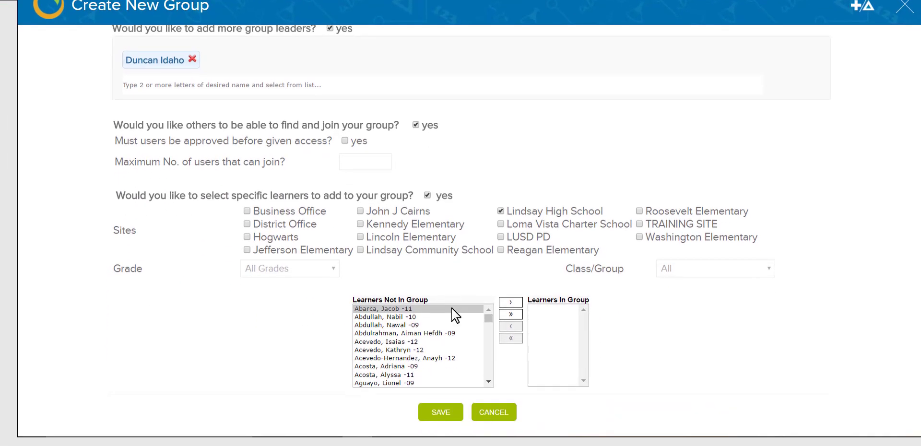
scroll(452, 308, "down", 1)
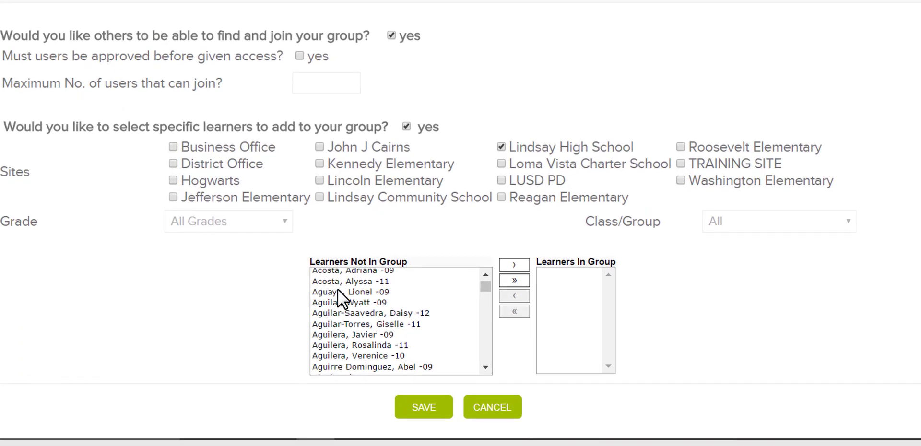
left_click(298, 241)
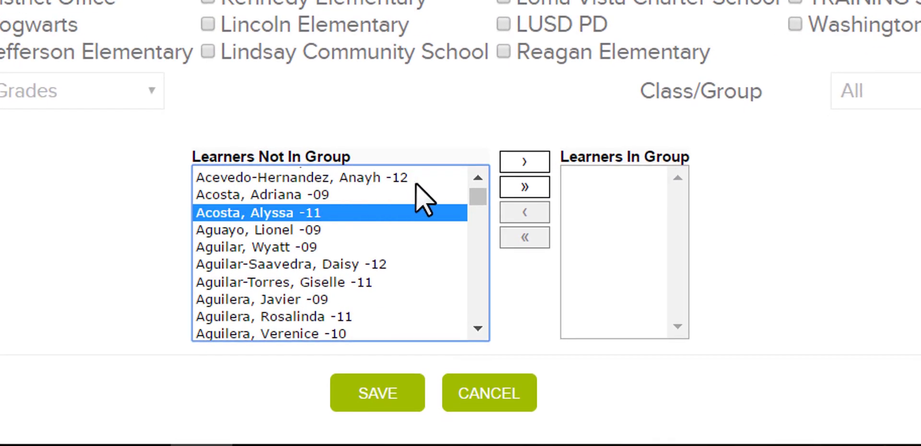
left_click(531, 163)
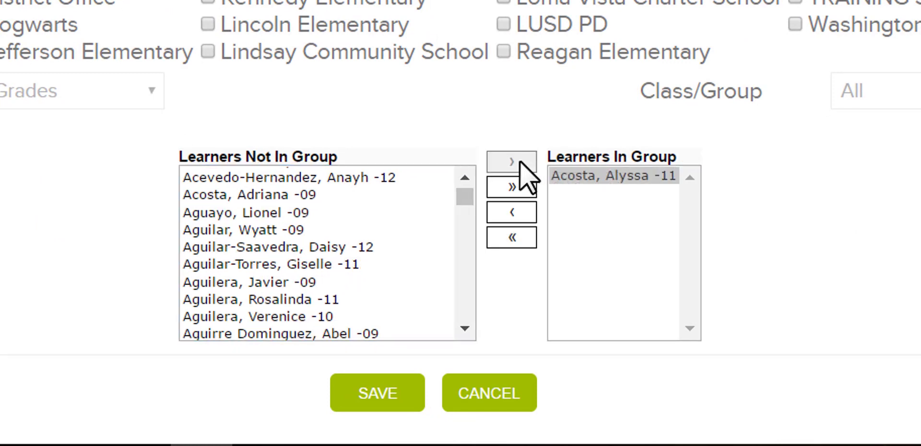
key("ctrl")
left_click(277, 196, "ctrl")
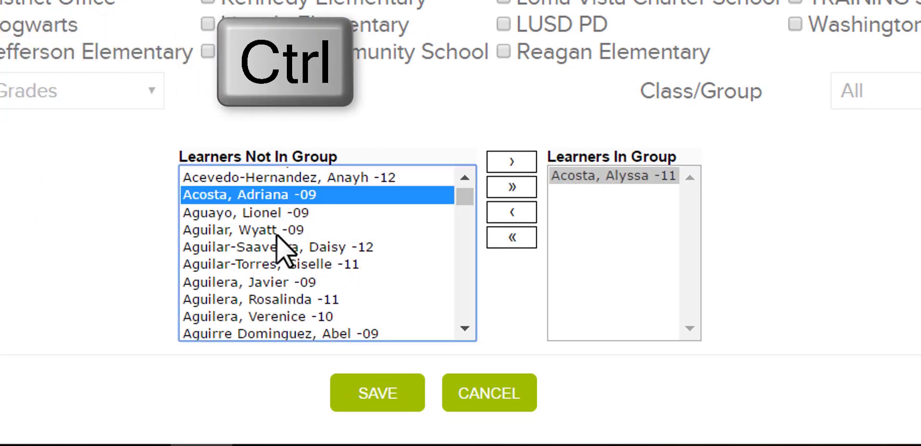
left_click(307, 247, "ctrl")
left_click(281, 317, "ctrl")
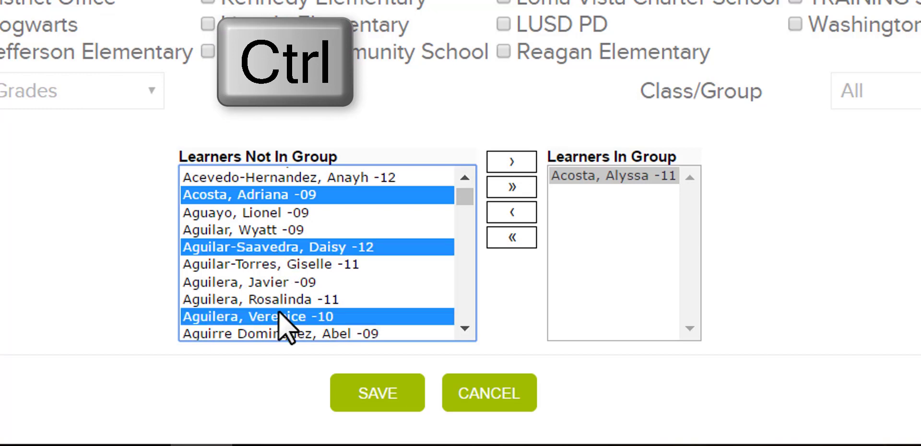
left_click(494, 163)
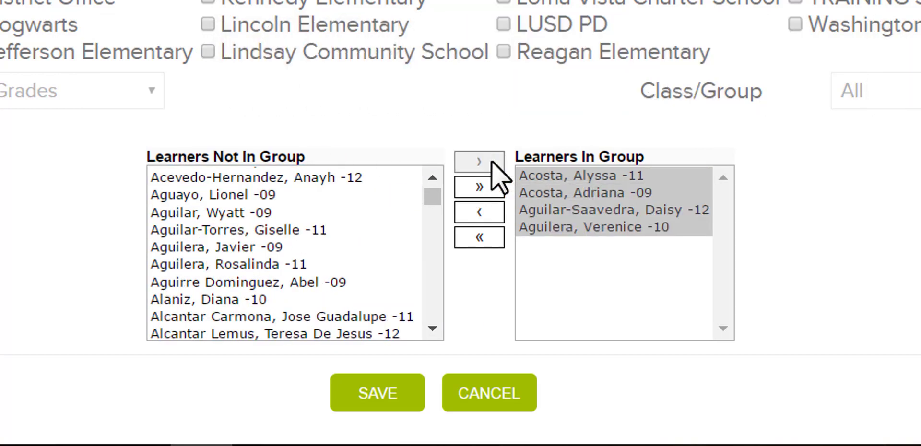
Add a continuous range of eight learners to the group.
left_click(261, 197)
key("shift")
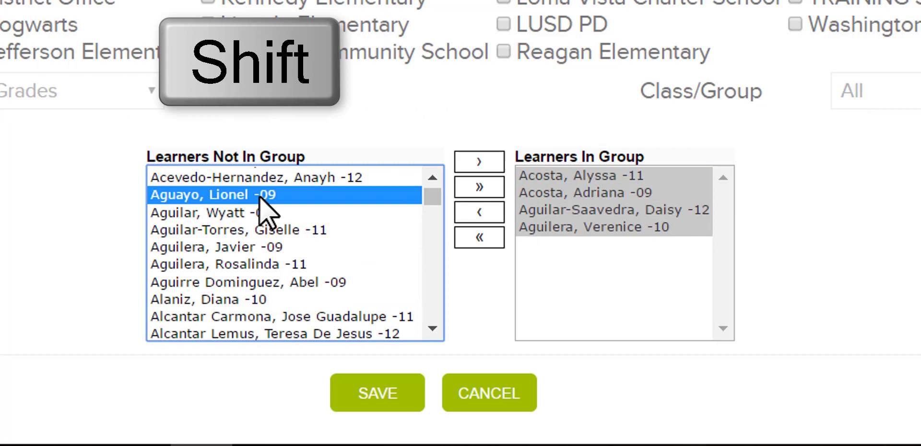
left_click(264, 300, "shift")
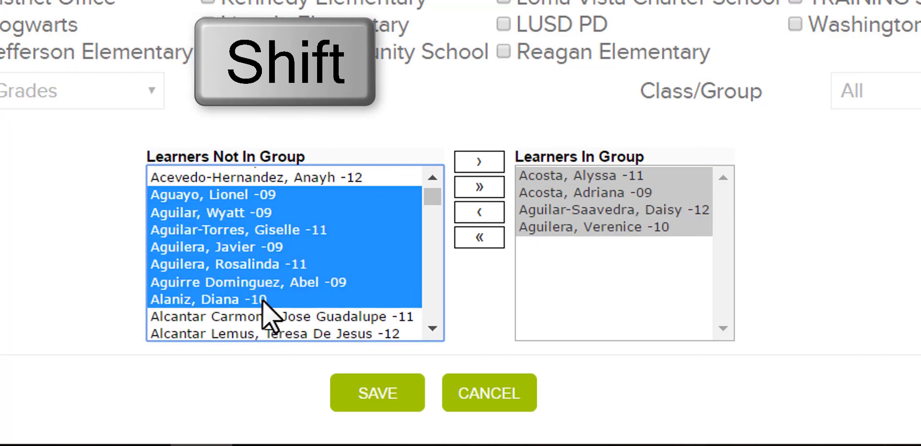
left_click(470, 164)
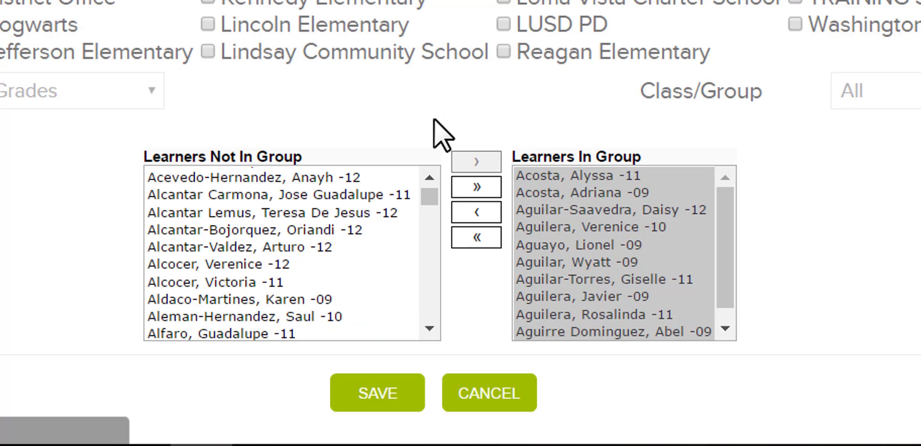
Remove all members, add the last eight learners in the list, and save the group.
left_click(468, 240)
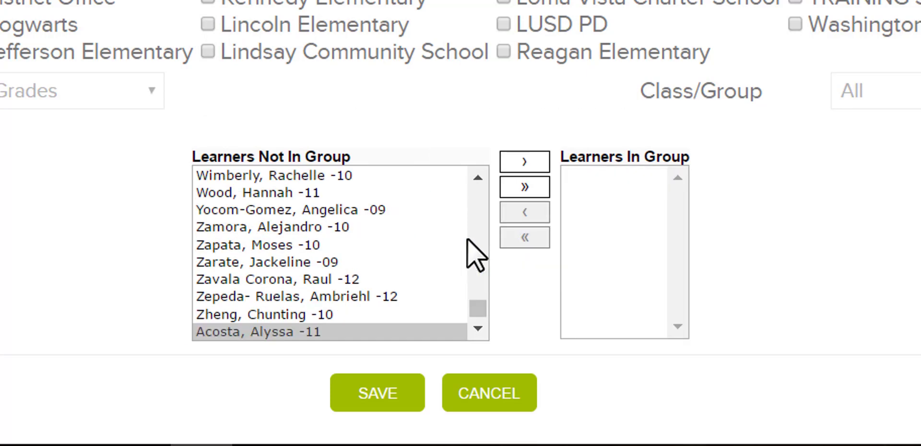
left_click(408, 177)
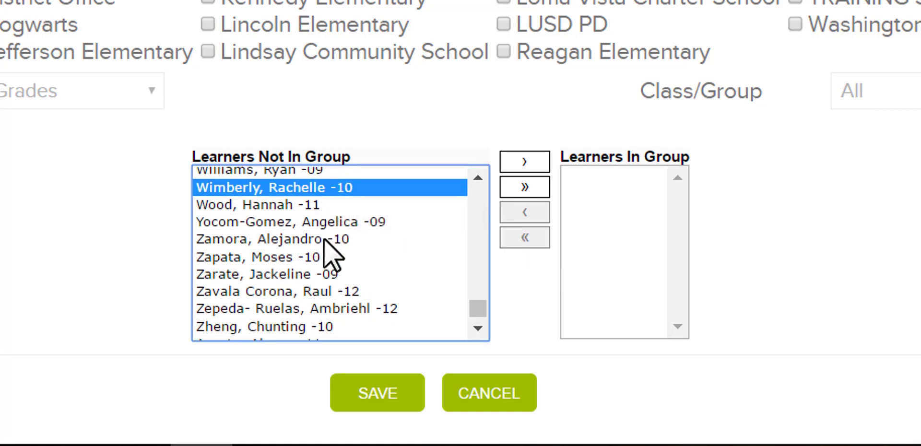
left_click(379, 307, "shift")
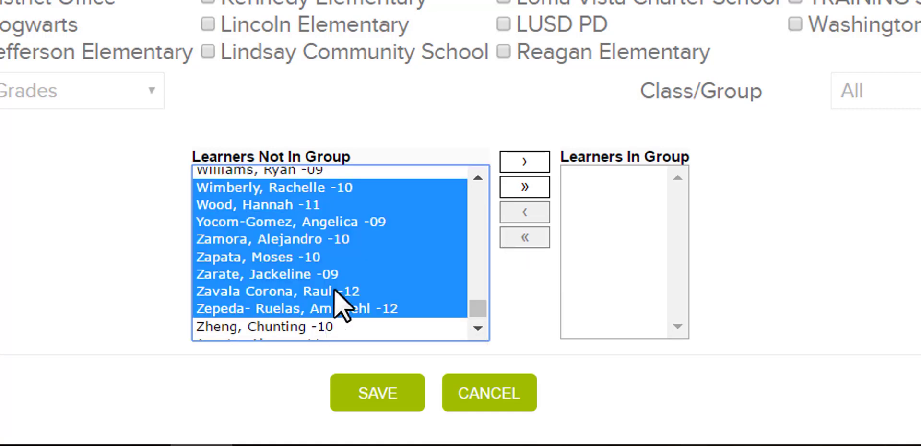
left_click(527, 165)
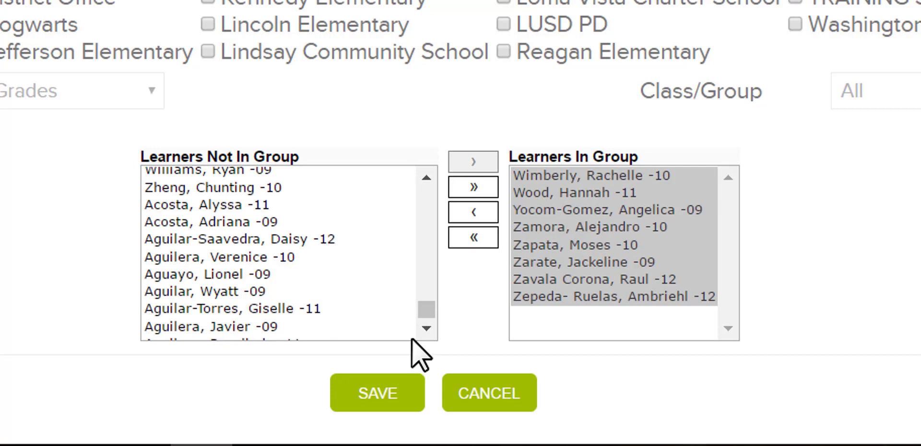
left_click(377, 394)
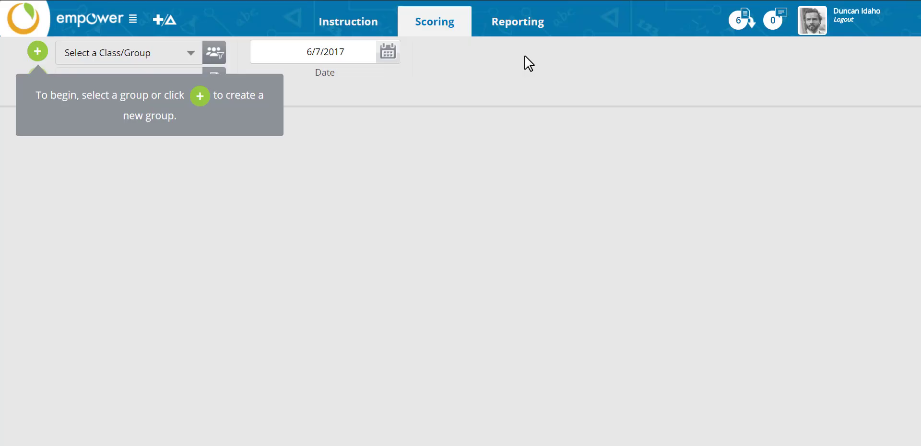
Select the 6th Period Spanish class and start a new gradebook.
left_click(191, 53)
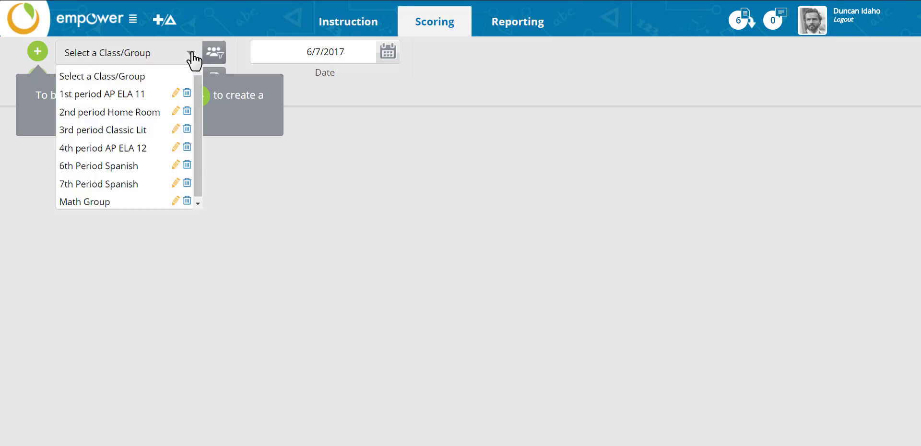
left_click(135, 167)
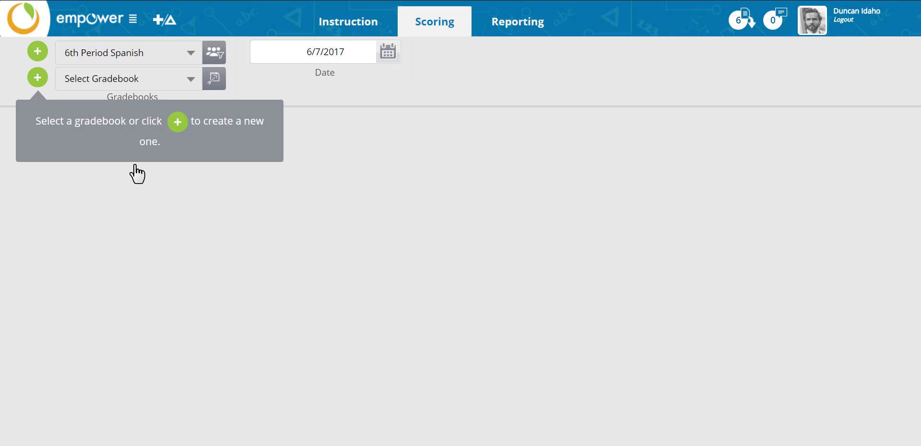
left_click(37, 83)
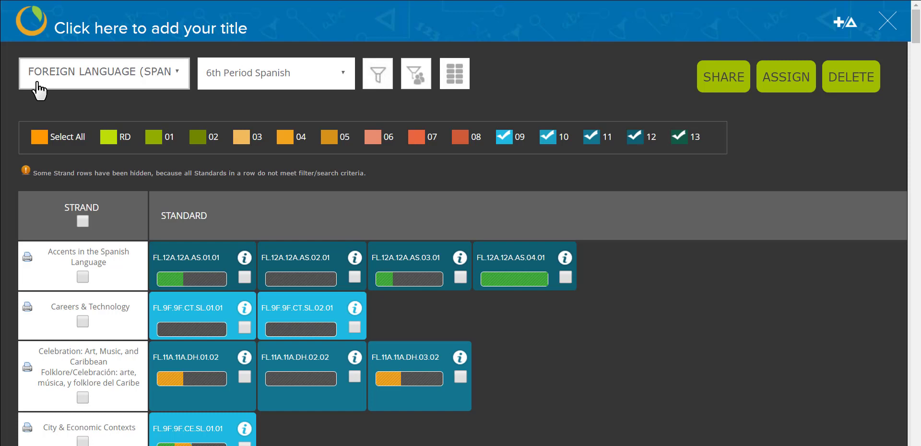
left_click(377, 87)
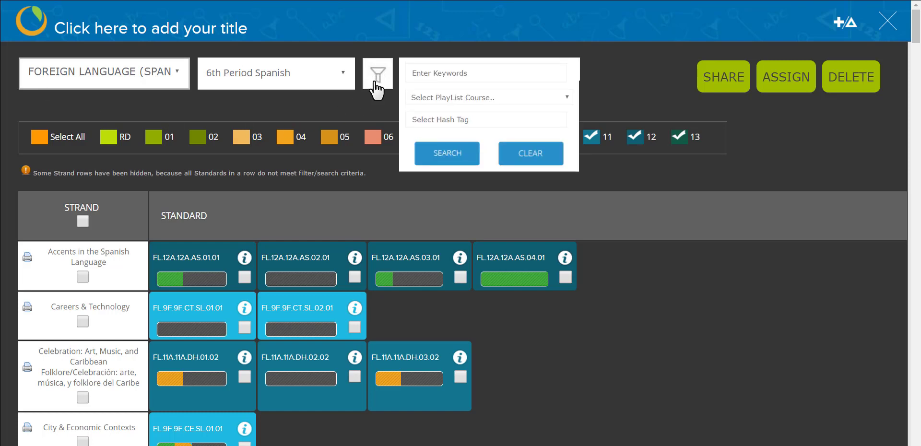
left_click(377, 87)
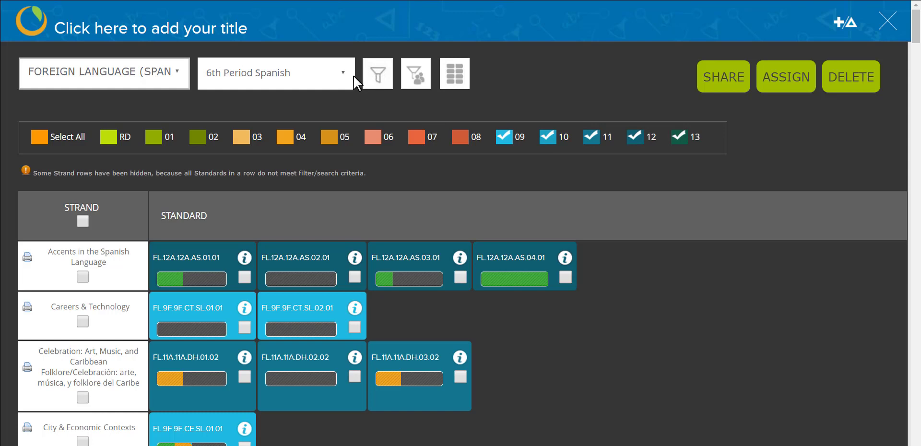
left_click(339, 76)
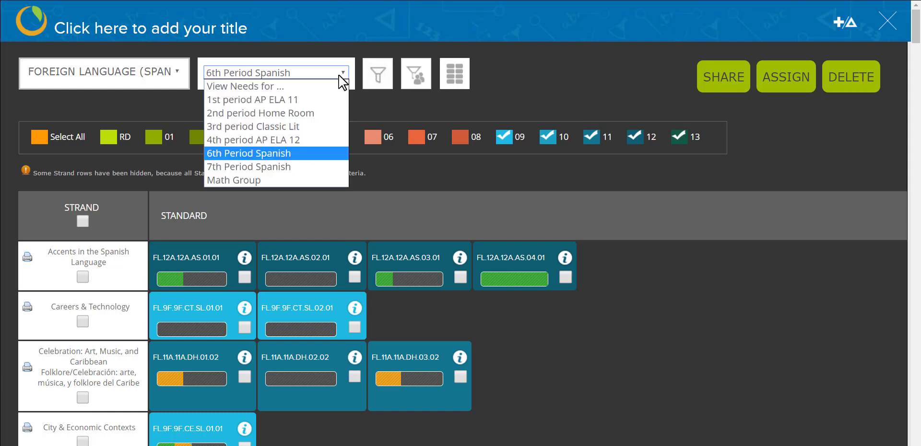
left_click(340, 76)
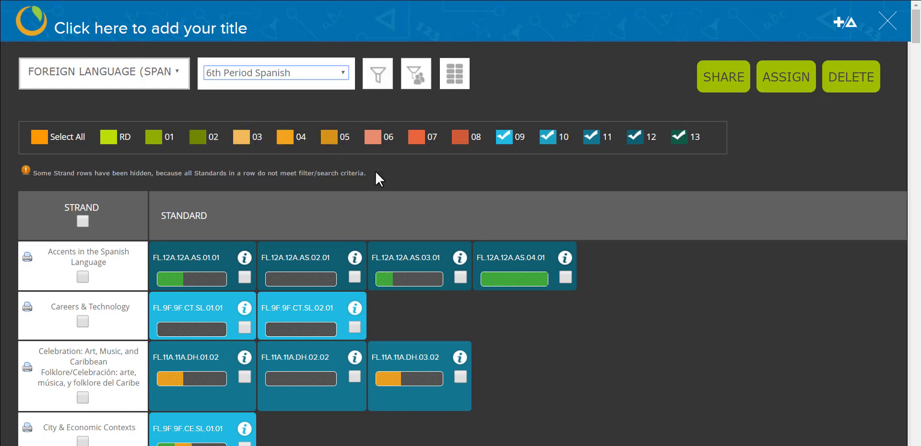
left_click(354, 259)
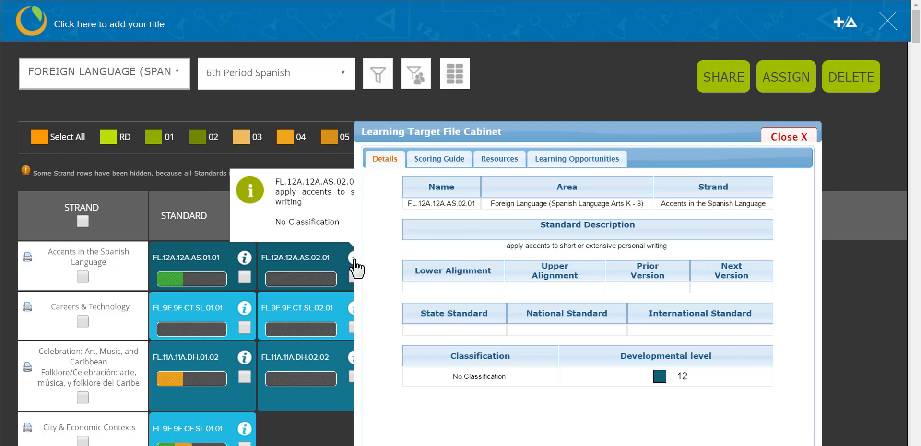
left_click(439, 165)
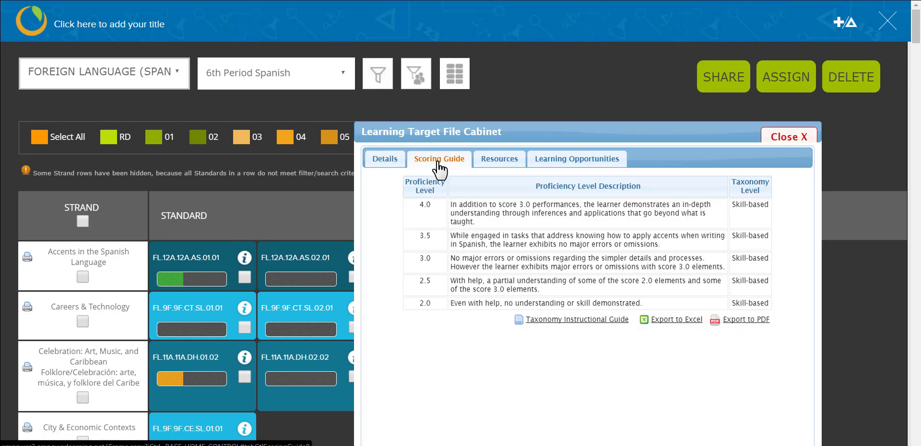
left_click(770, 140)
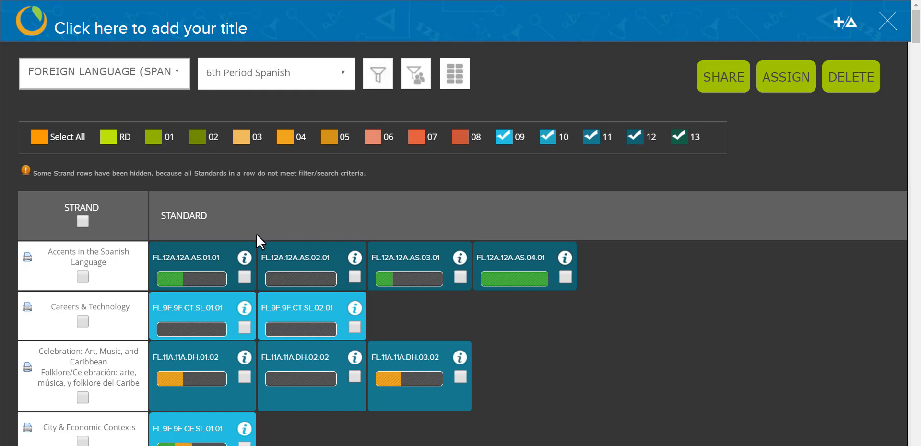
Tick AS.01.01, the Careers & Technology strand, DH.01.02, City & Economic Contexts and AR.01.02.
left_click(246, 277)
left_click(83, 322)
scroll(84, 313, "down", 3)
left_click(244, 257)
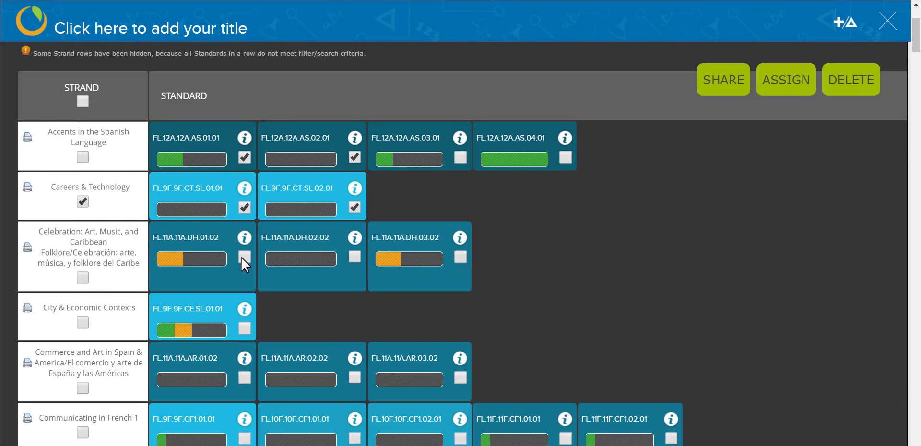
left_click(244, 329)
left_click(244, 378)
scroll(519, 256, "up", 3)
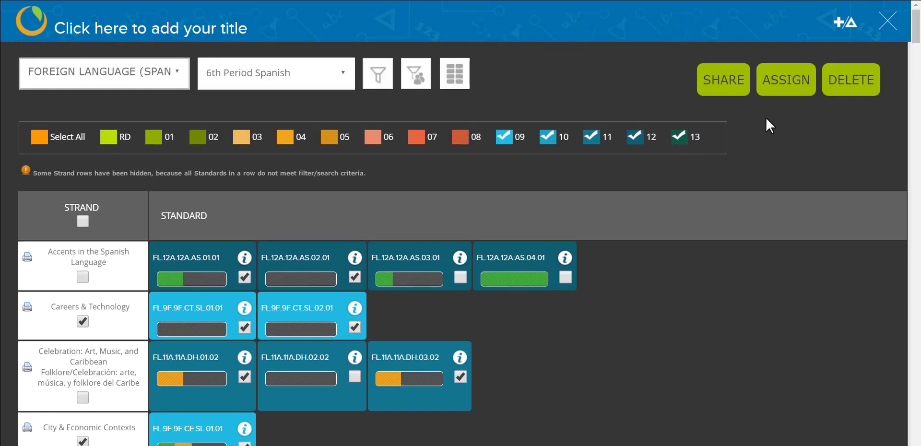
Also assign the gradebook to 7th Period Spanish.
left_click(784, 95)
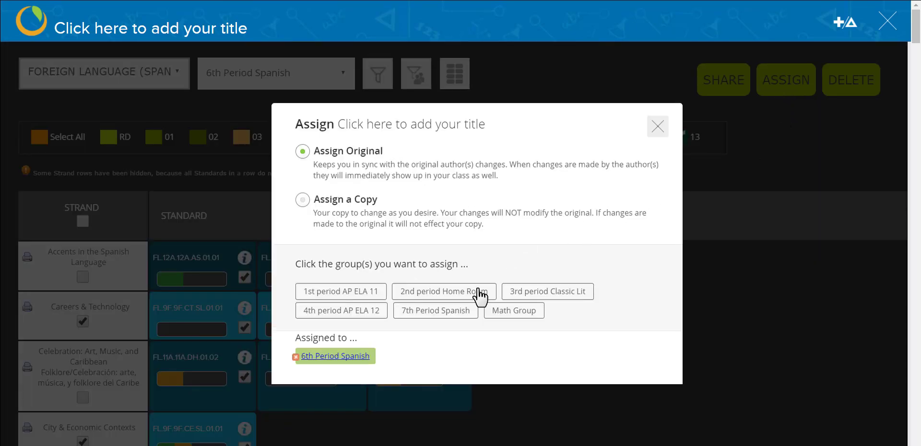
left_click(445, 312)
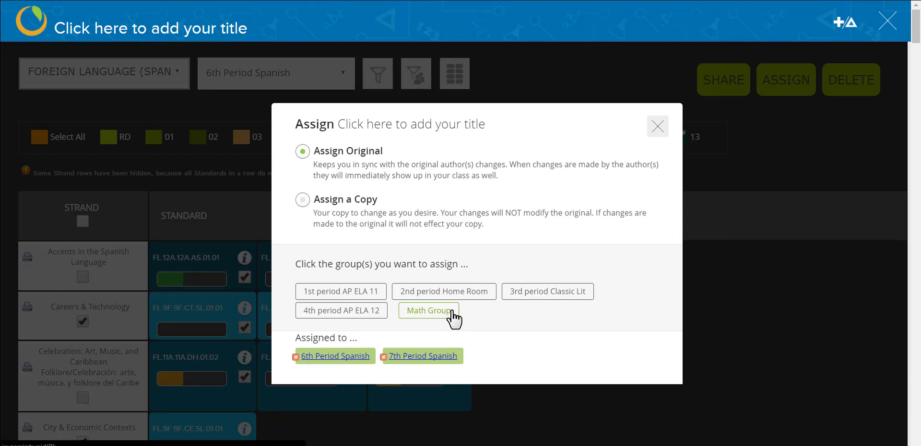
left_click(658, 126)
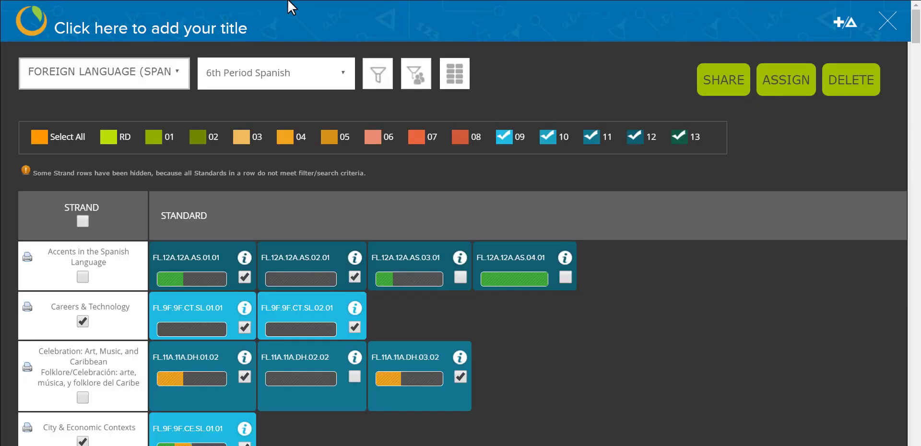
Title the gradebook 'Spanish 2' and return to the scoring grid.
left_click(200, 25)
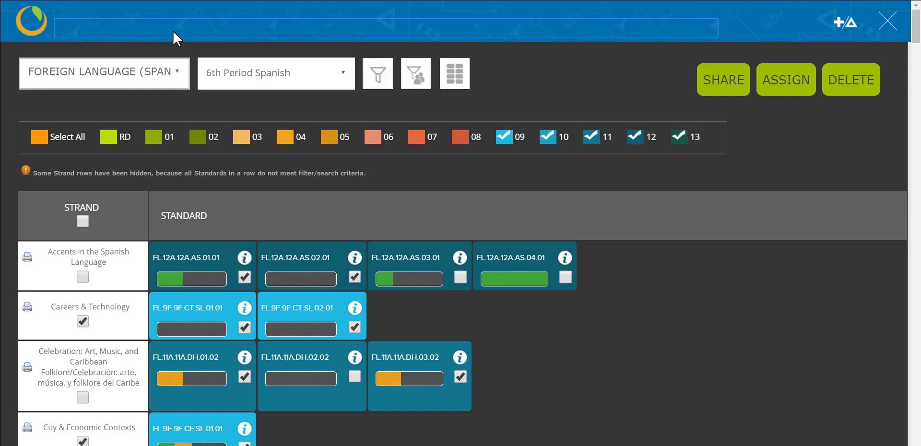
type("Spanish 2")
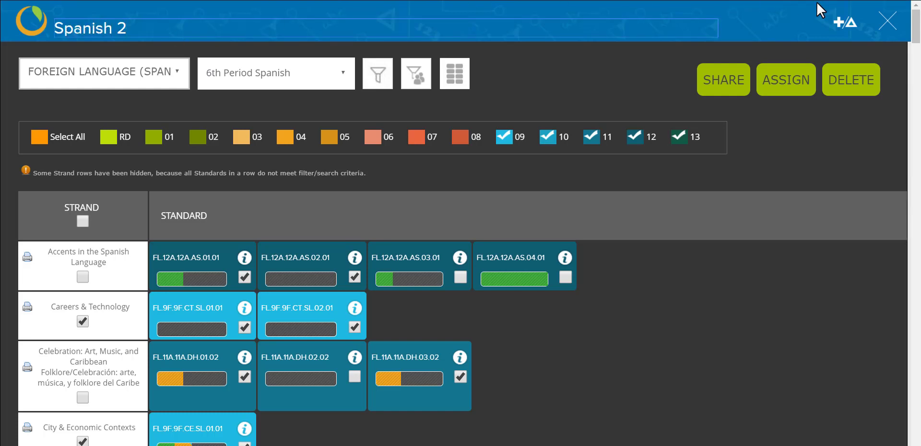
left_click(887, 25)
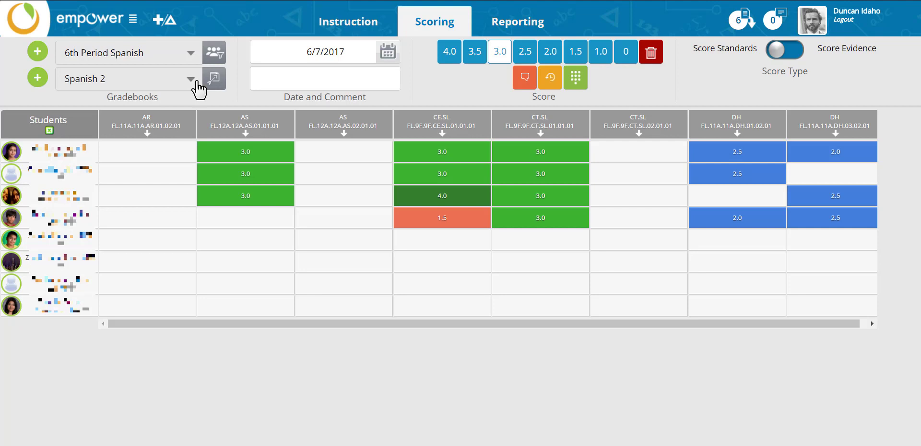
Open the LT File Cabinet for the FL.12A.12A.AS.02.01 column.
mouse_move(344, 160)
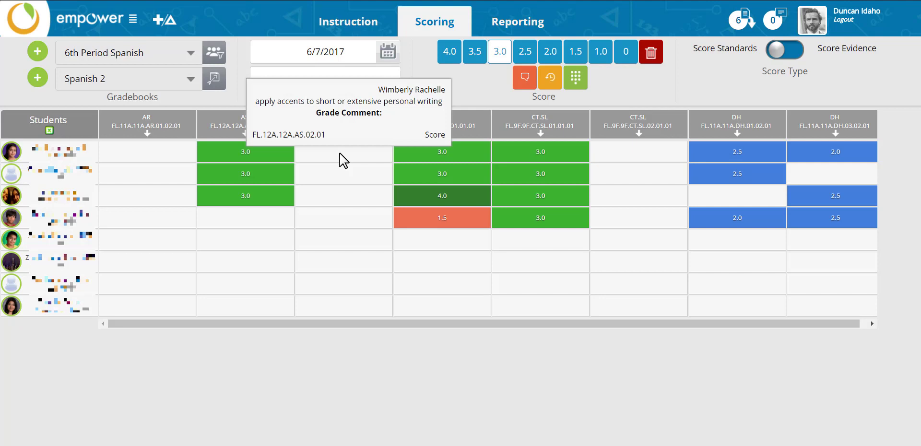
left_click(335, 134)
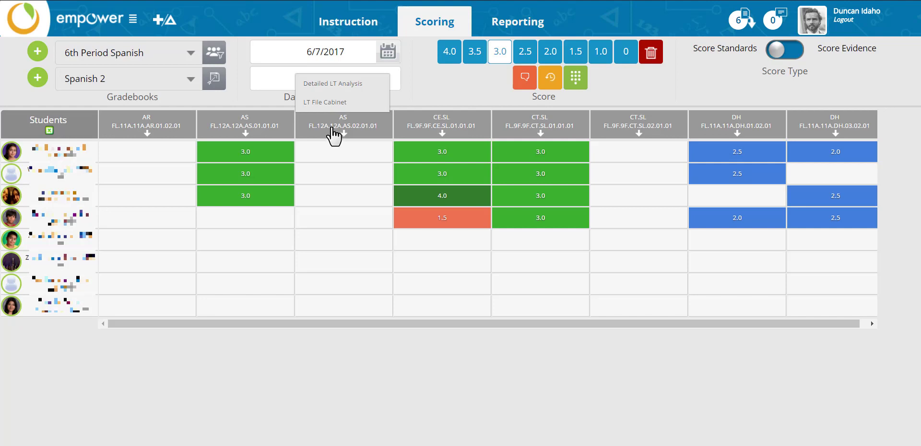
left_click(325, 103)
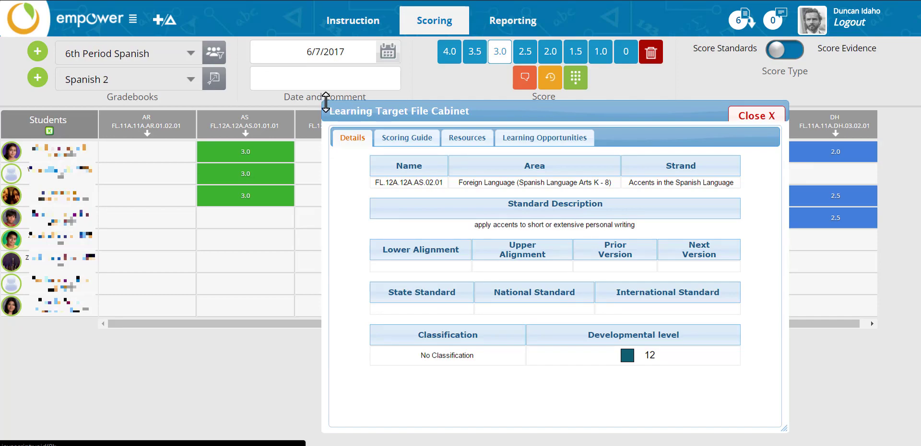
View the AS.02.01 scoring guide, then close the file cabinet.
left_click(392, 139)
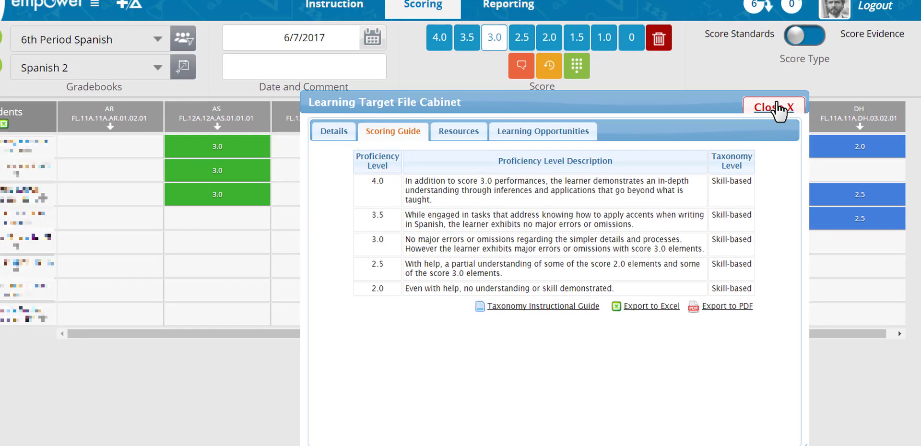
left_click(778, 106)
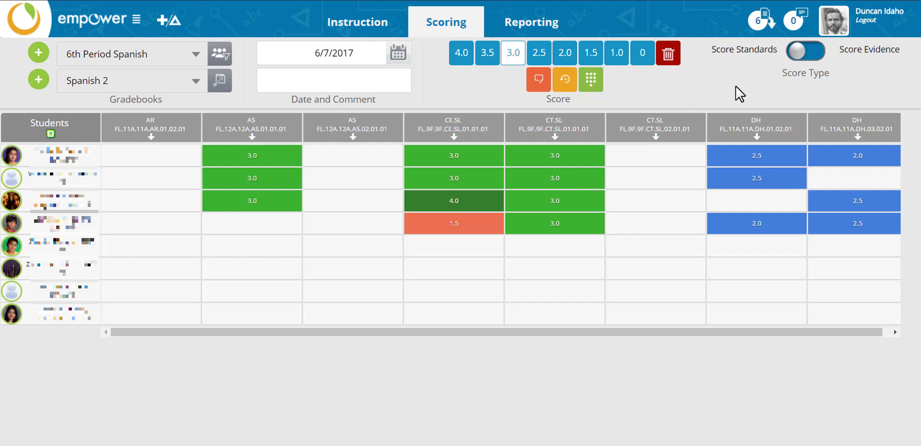
With comment 'Great Job!', score students 1–3 2.5 on AS.02.01 and student 4 2.5 on CE.SL.
left_click(384, 77)
type("Great Job!")
left_click(535, 55)
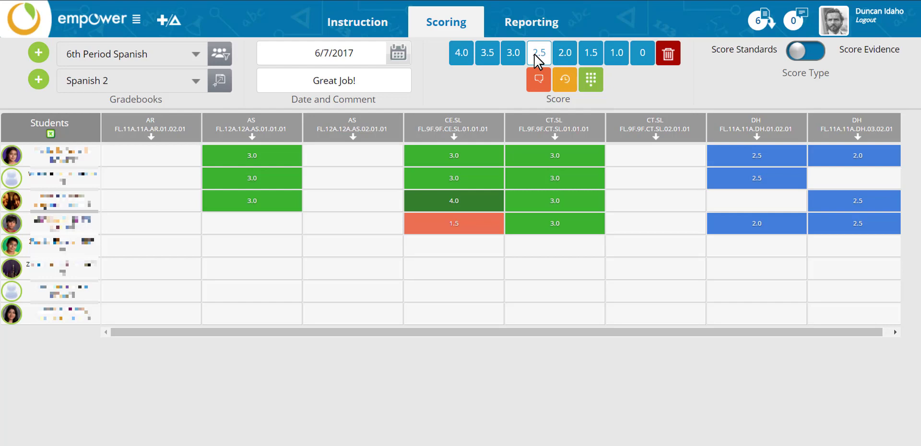
left_click(366, 165)
left_click(371, 180)
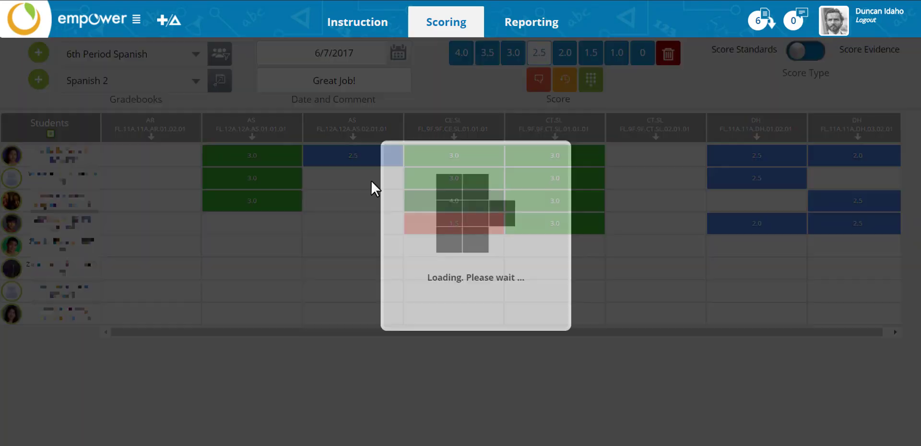
left_click(371, 201)
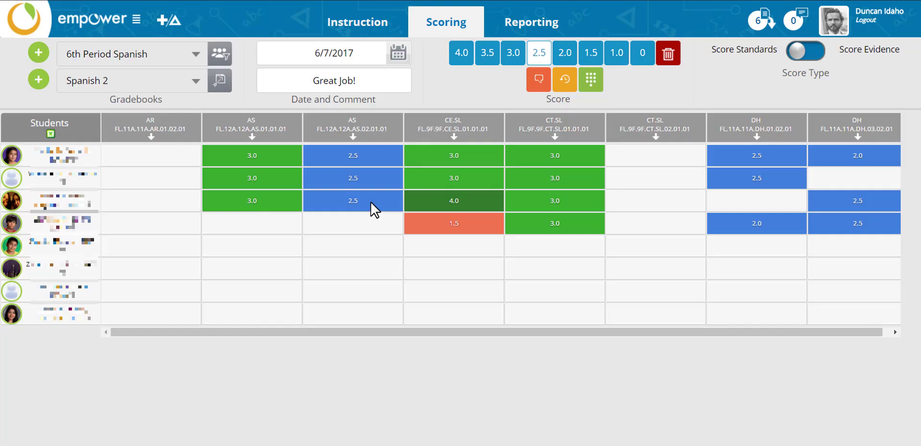
left_click(427, 223)
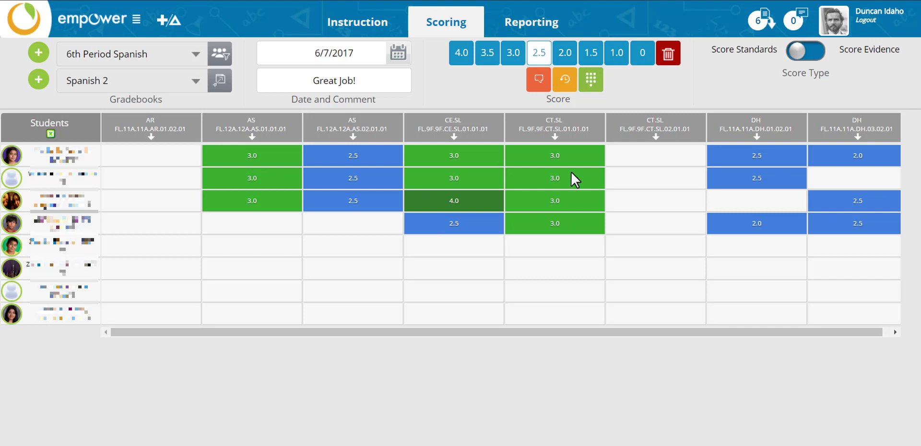
Delete the first student's 2.5 AS.02.01 score and the fourth student's new CE.SL score, restoring 1.5.
left_click(667, 52)
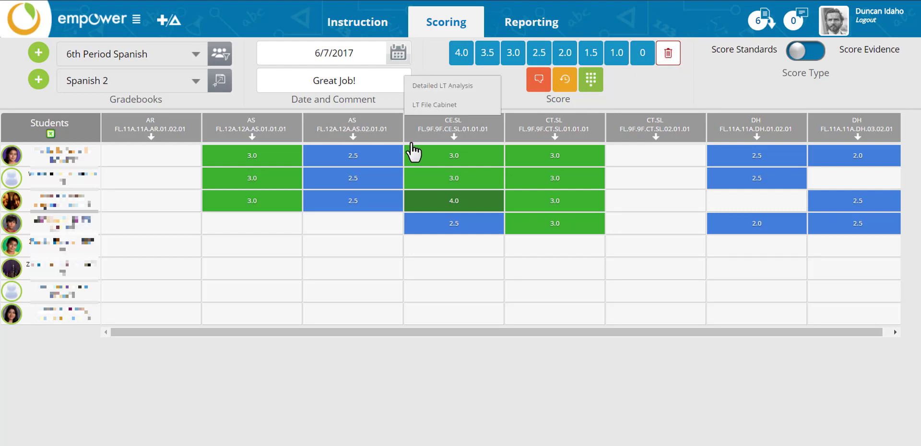
left_click(385, 155)
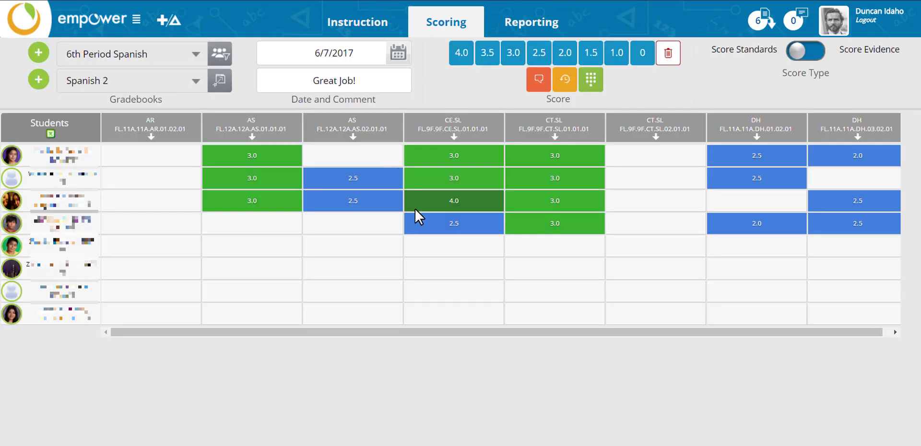
left_click(416, 217)
mouse_move(415, 216)
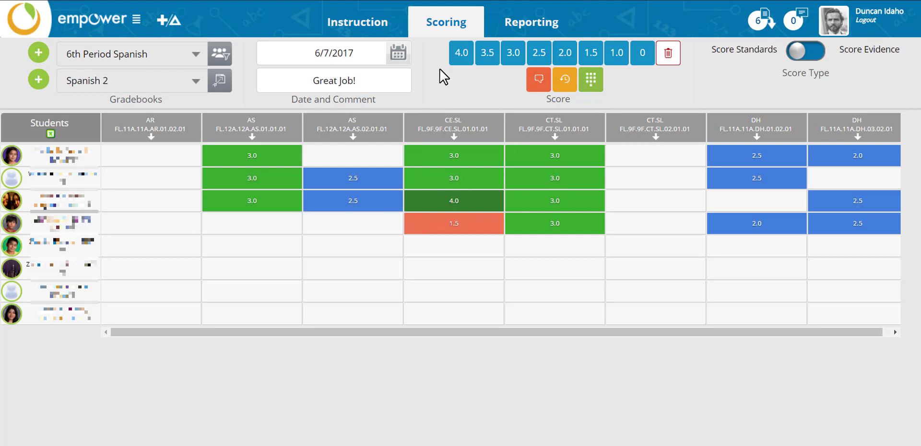
left_click(535, 84)
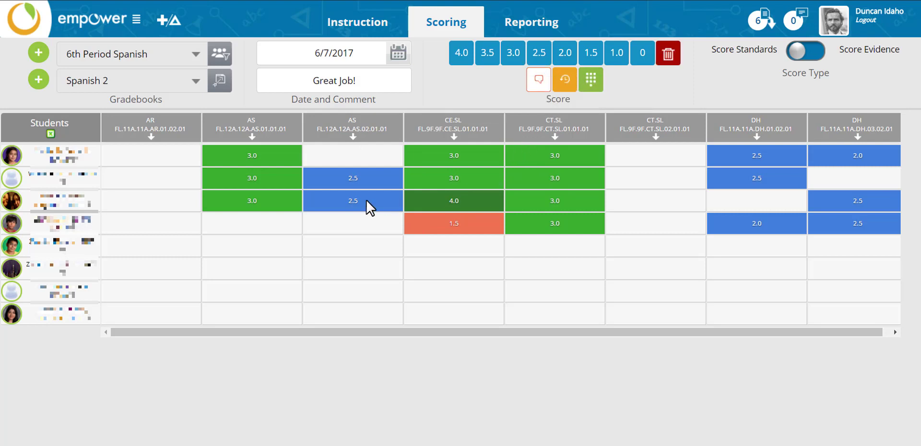
Change the third student's AS.02.01 score to 3.0 and append '!!' so the comment reads 'Great Job!!!'.
left_click(354, 201)
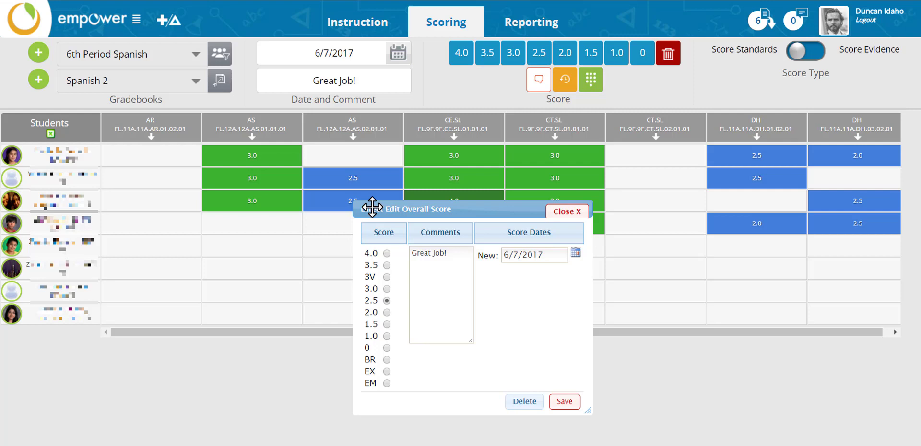
left_click(387, 288)
left_click(452, 255)
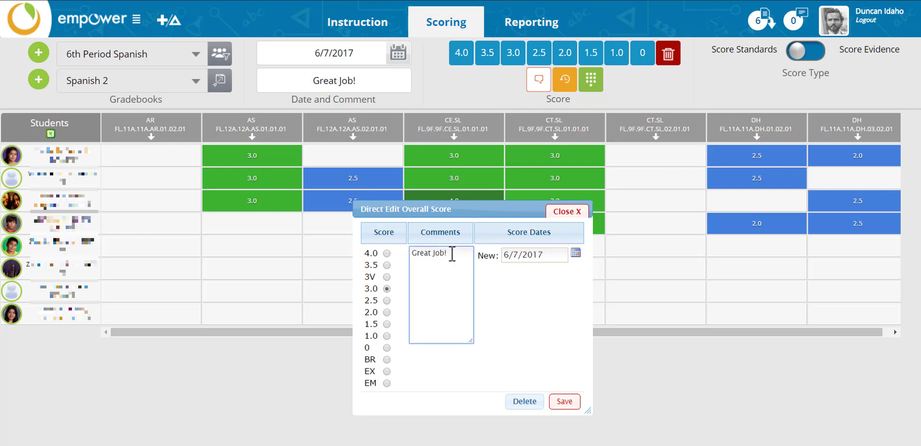
type("!!")
left_click(556, 403)
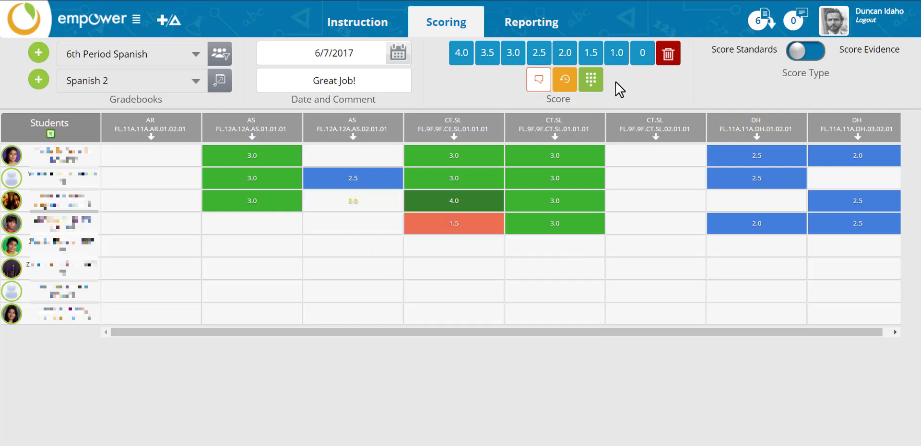
left_click(571, 89)
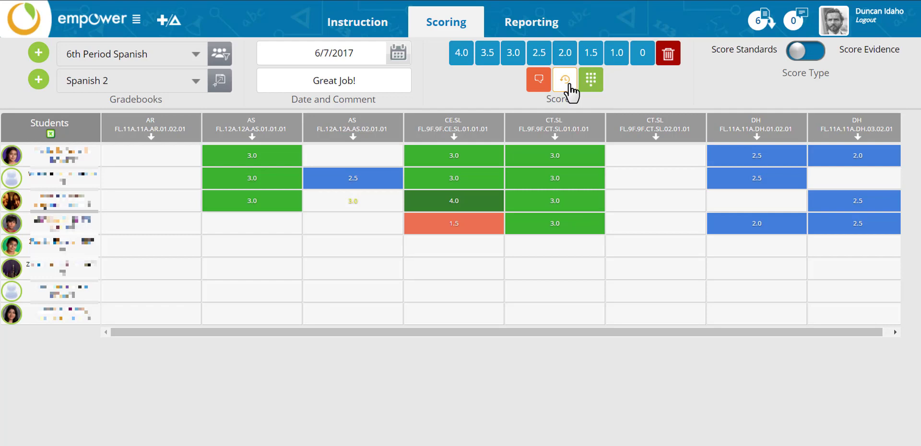
left_click(376, 185)
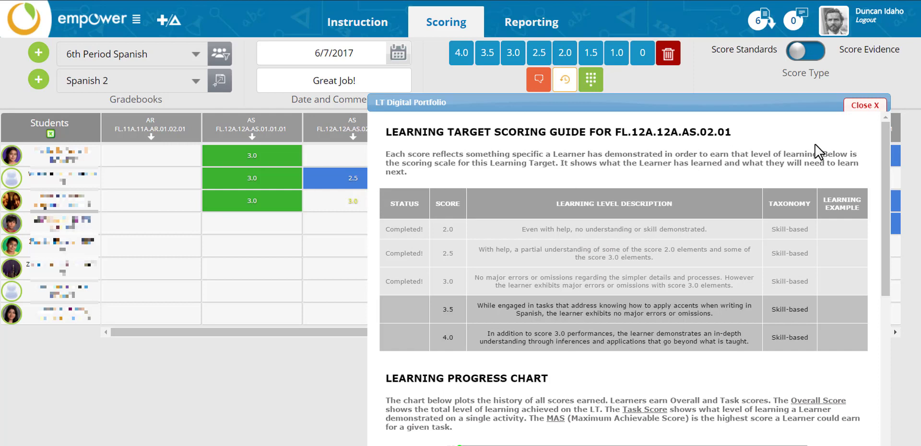
left_click_drag(889, 156, 882, 312)
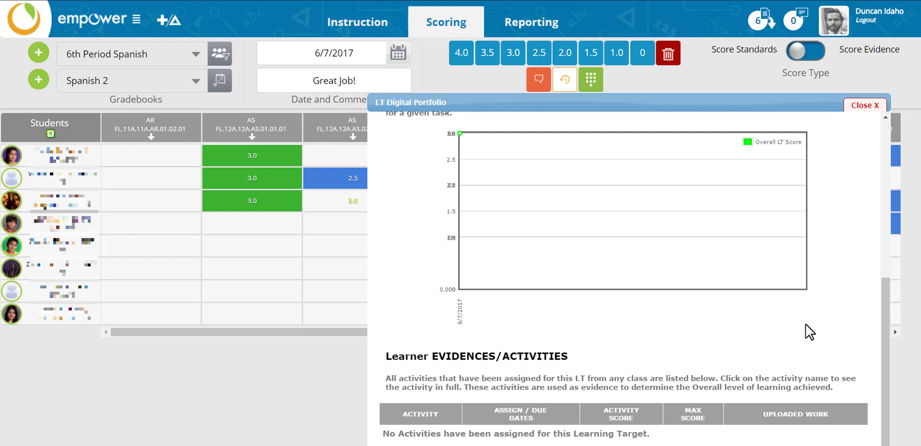
left_click(861, 104)
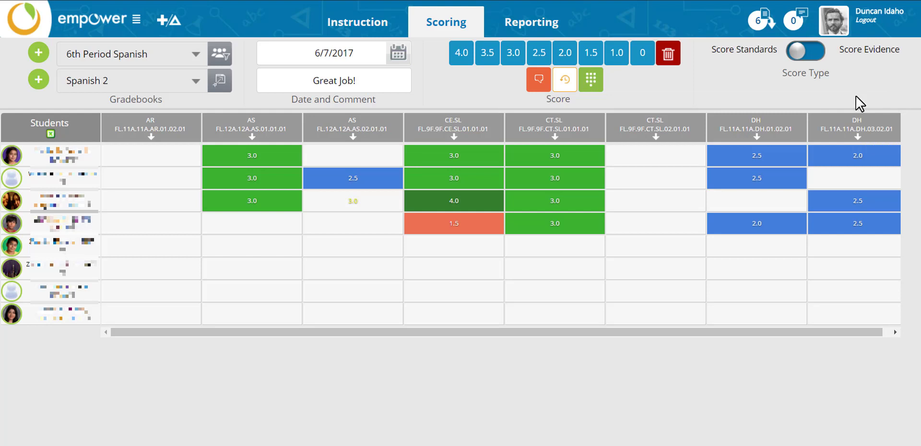
Enter CT.SL.02.01 scores of 4, 3 and 2 directly in the cells for the first three students.
left_click(596, 91)
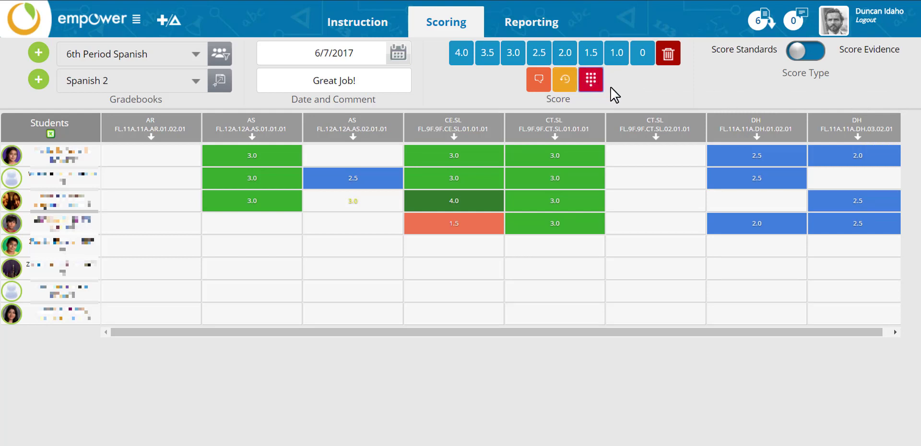
left_click(679, 158)
mouse_move(671, 107)
type("4")
key("Return")
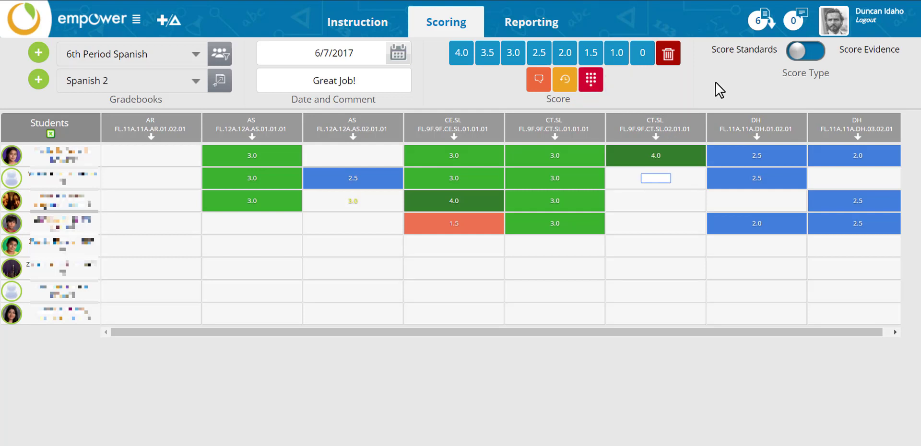
type("3")
key("Return")
type("2")
key("Return")
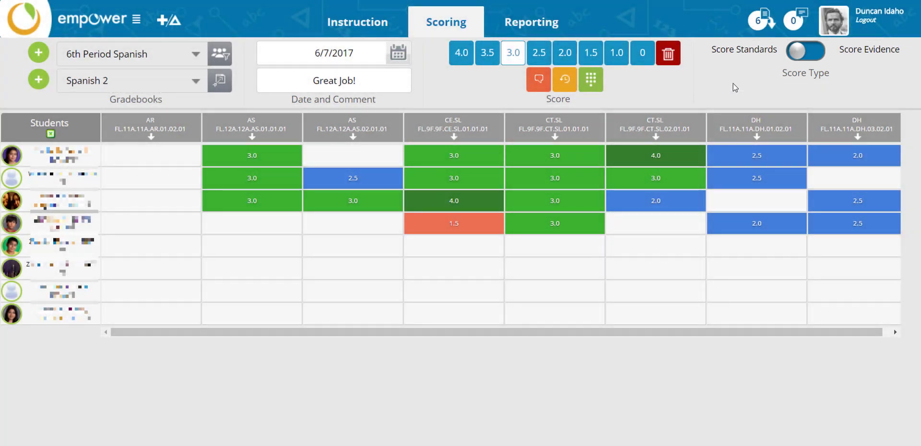
Load the ELA 1101 gradebook for 1st period AP ELA 11 and set Score Type to Score Evidence.
left_click(196, 56)
left_click(148, 96)
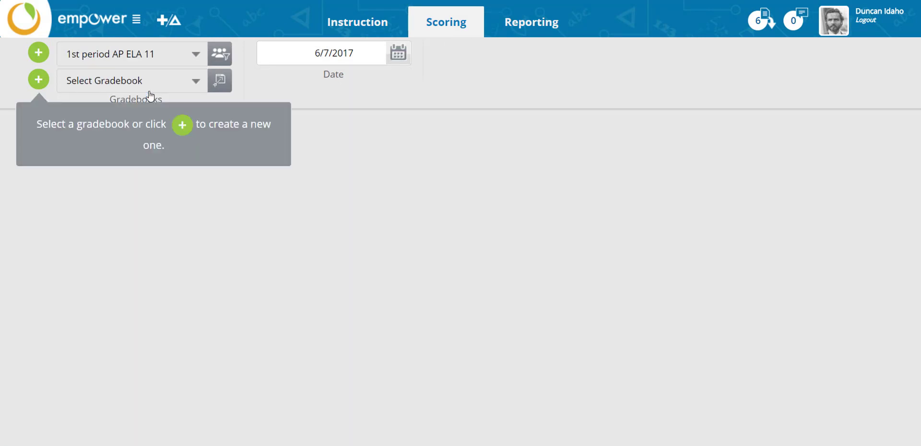
left_click(192, 83)
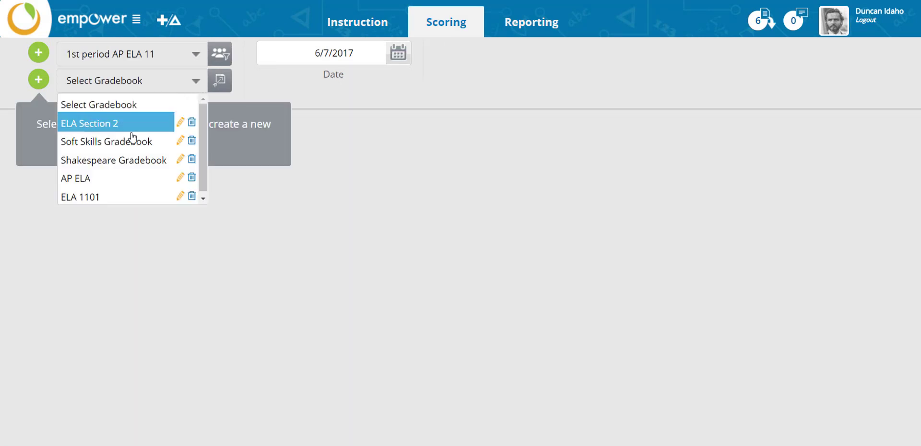
left_click(137, 198)
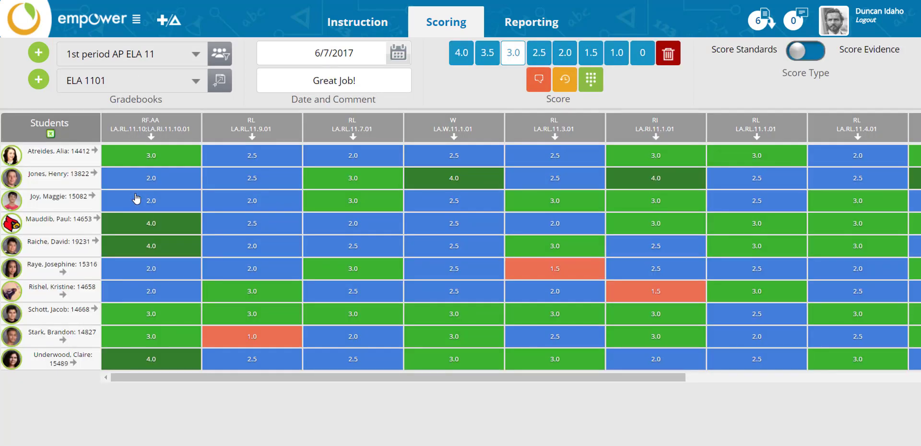
left_click(799, 52)
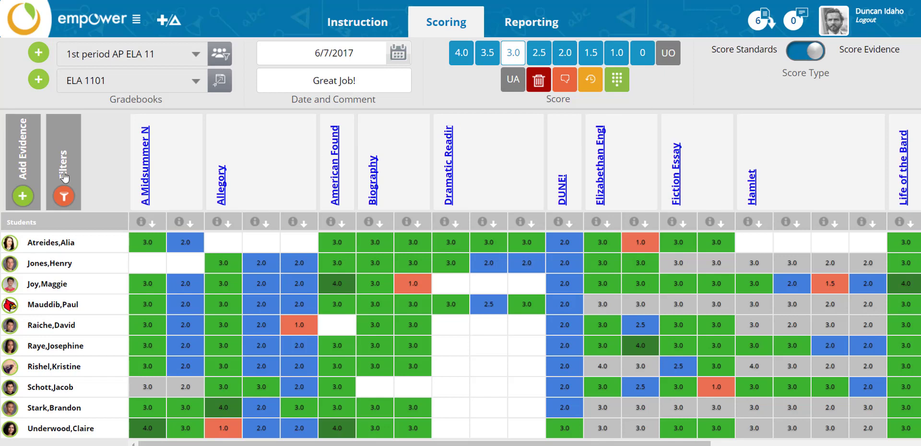
Add a new evidence with Quick Task Name 'Poetry reading' and bring up the gradebook standards list.
left_click(23, 196)
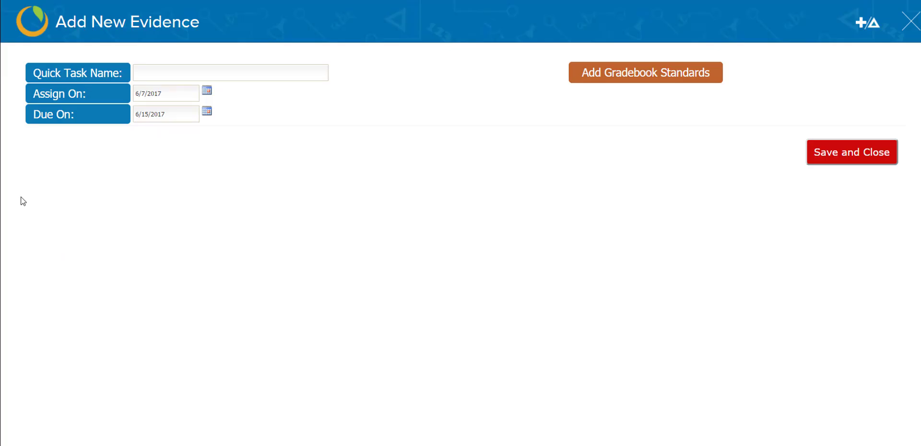
left_click(156, 72)
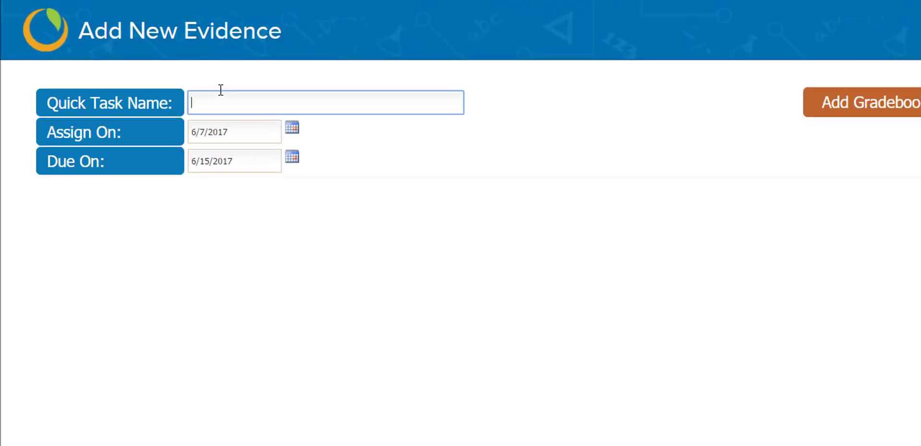
type("Poe")
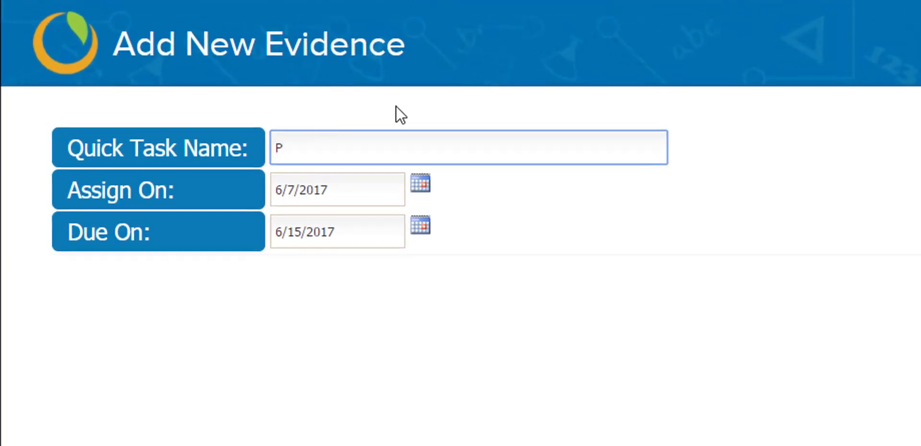
type("try reading")
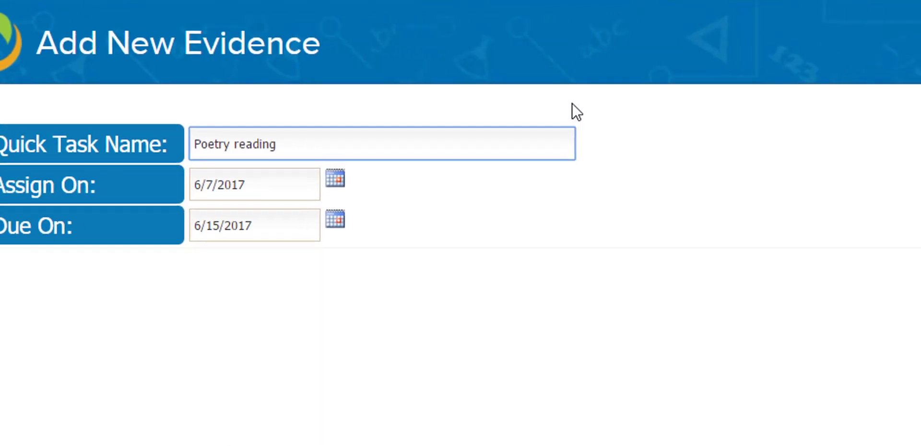
left_click(669, 130)
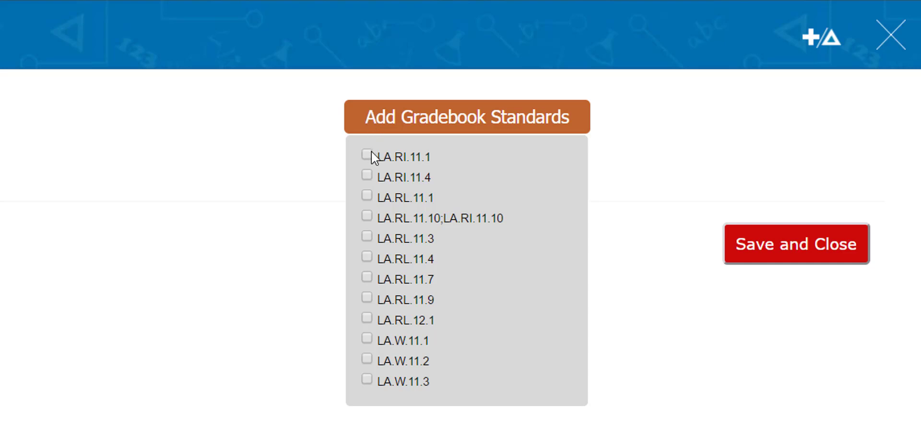
Check standards LA.RI.11.1, LA.RL.11.10;LA.RI.11.10 and LA.RL.11.4 for the new evidence.
left_click(367, 218)
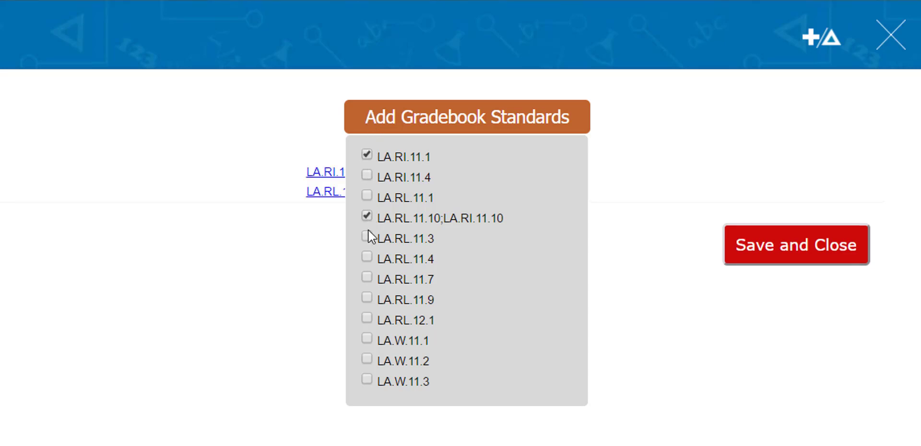
left_click(369, 256)
left_click(604, 175)
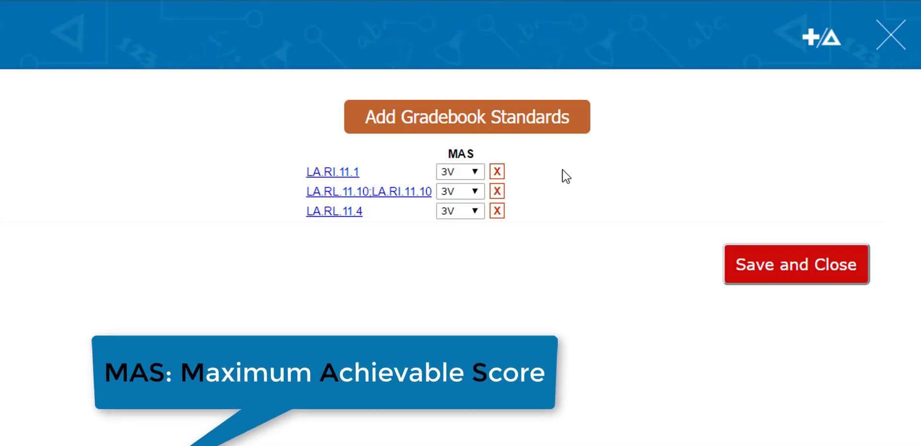
Set maximum scores 3.0 and 2.0 on the first two standards, remove LA.RL.11.4, and save the evidence.
left_click(476, 174)
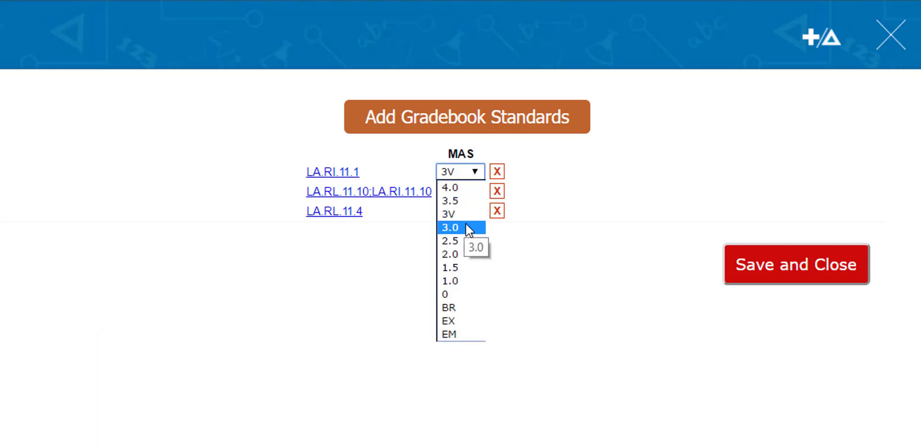
left_click(468, 228)
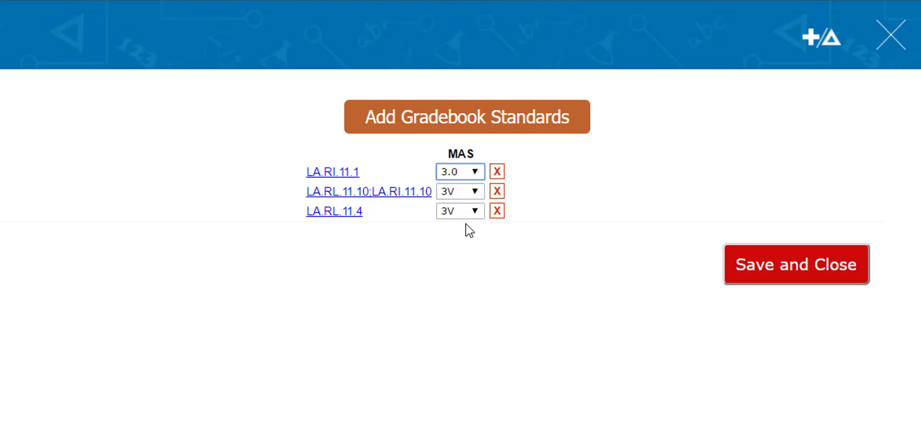
left_click(476, 194)
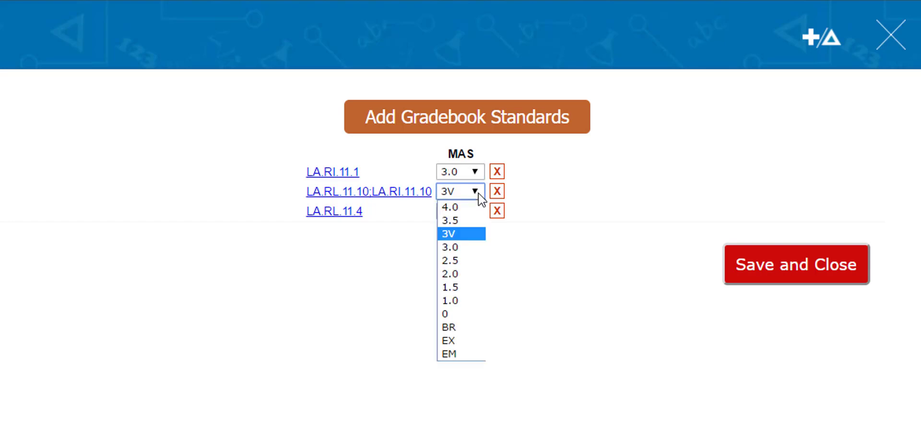
left_click(459, 273)
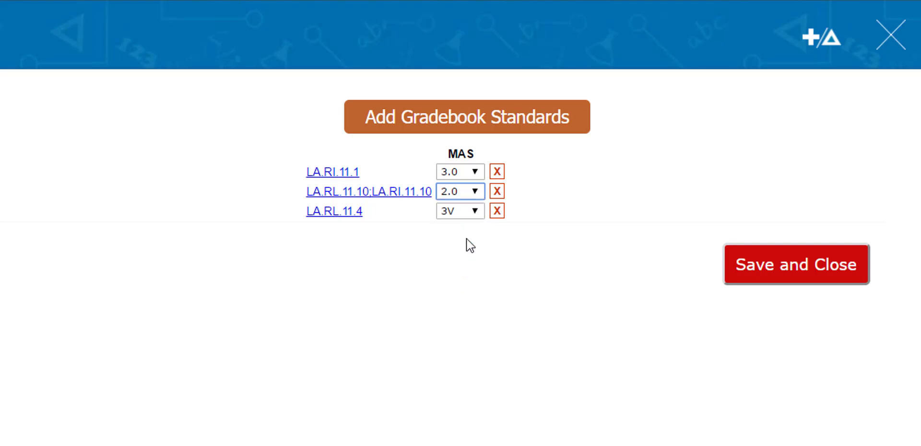
left_click(477, 211)
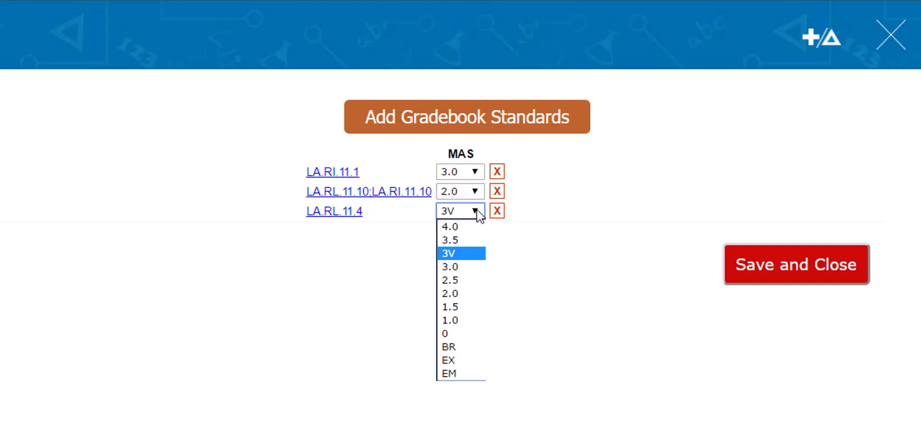
left_click(469, 267)
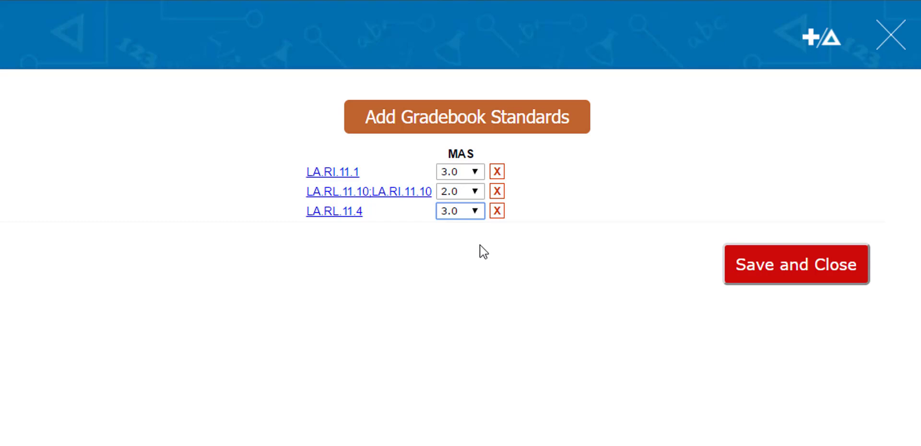
left_click(497, 211)
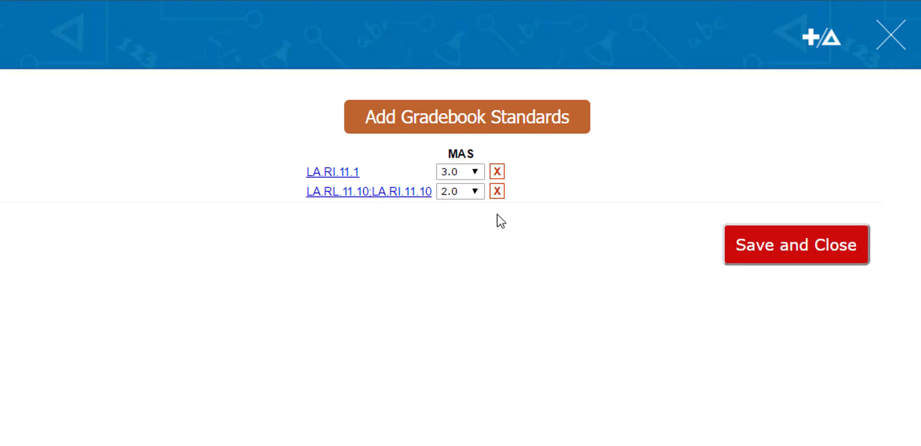
left_click(821, 263)
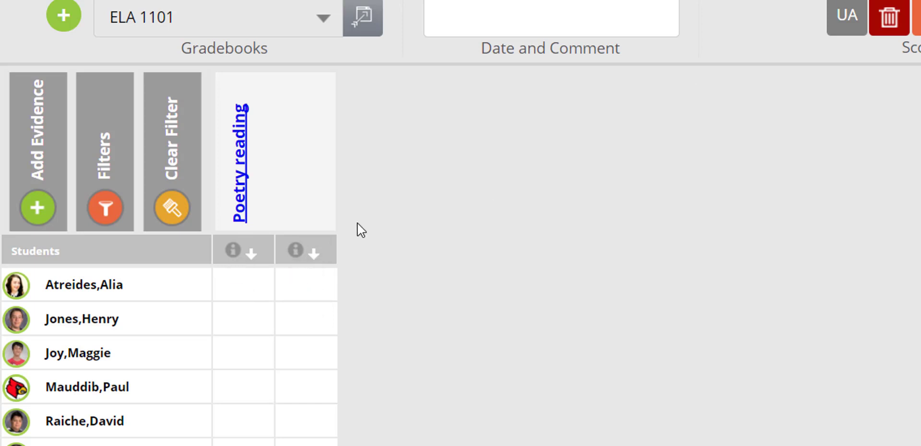
Score the first three students 3.0 on LA.RI.11.1 and 2.0 on LA.RL.11.10;LA.RI.11.10.
left_click(231, 247)
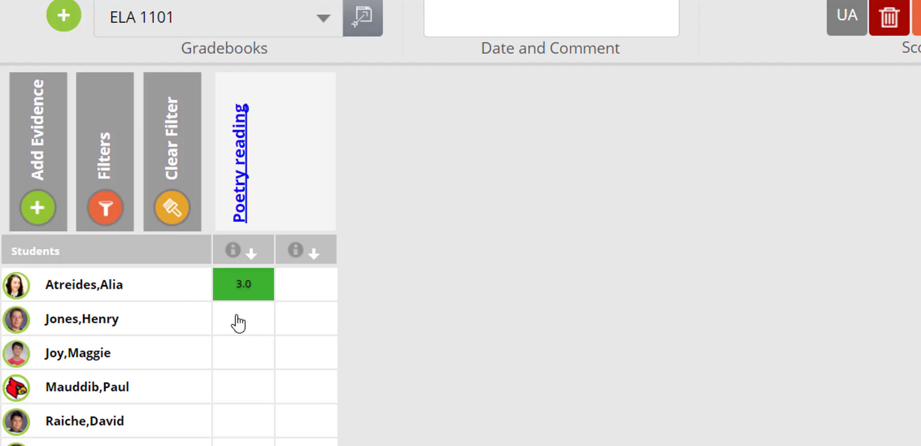
left_click(237, 321)
left_click(246, 354)
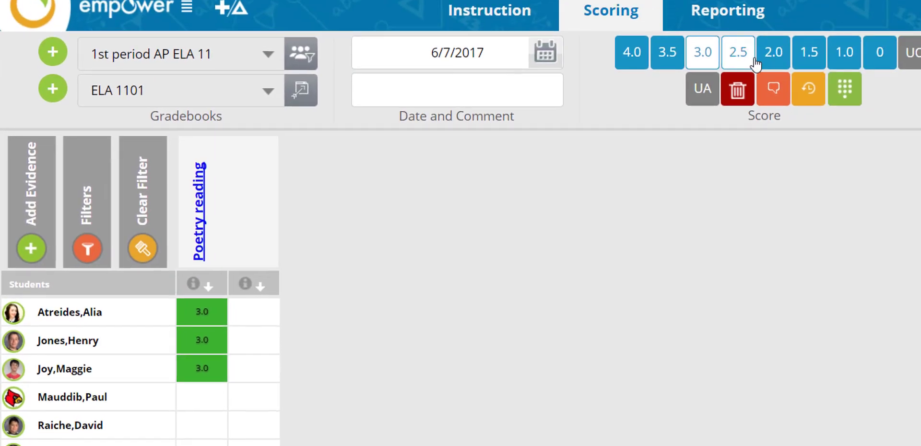
left_click(896, 4)
left_click(255, 320)
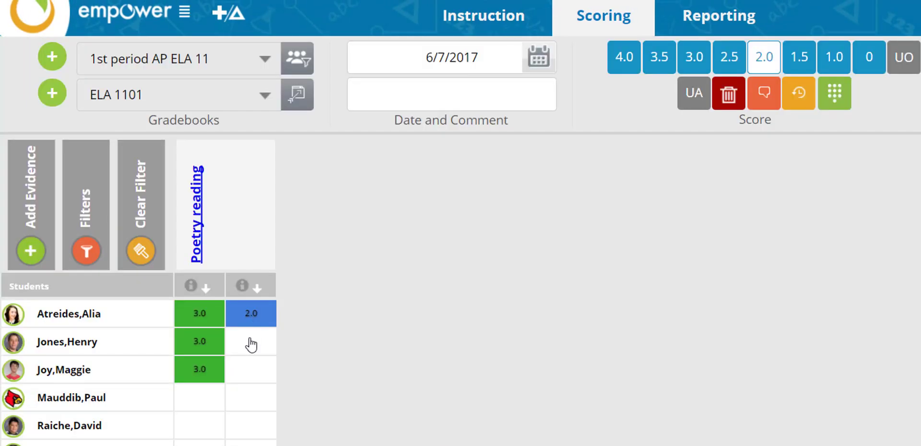
left_click(251, 343)
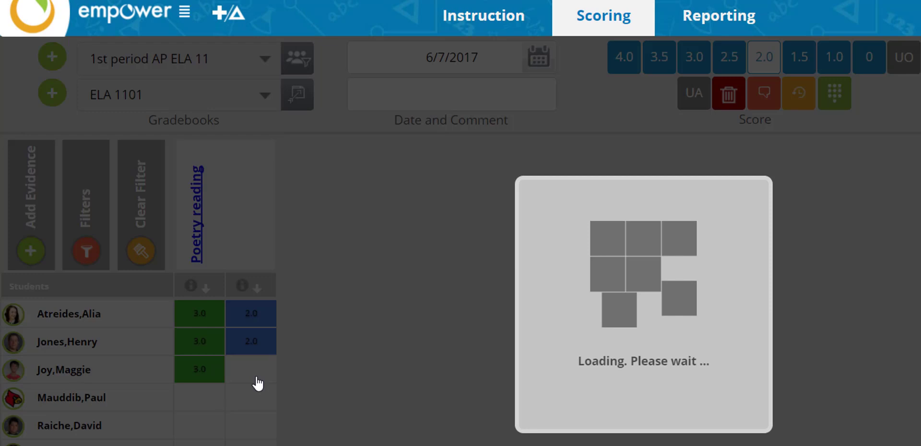
left_click(258, 383)
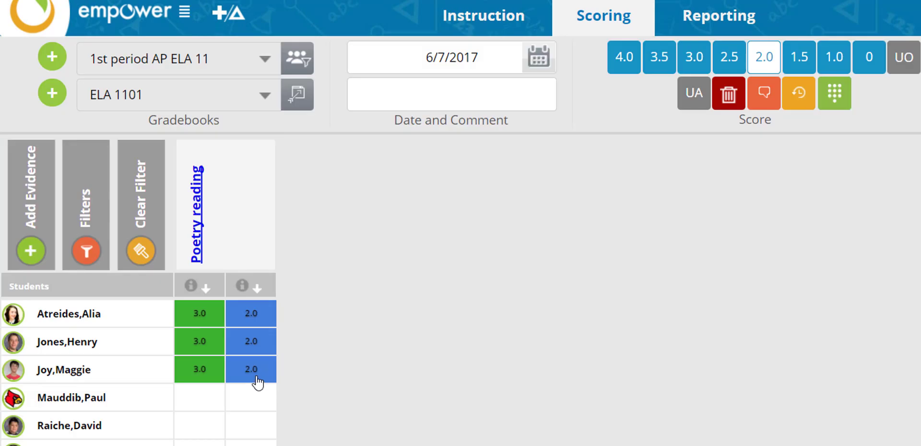
Clear the filter to show every evidence column, then bring up the filter and sort options.
mouse_move(258, 382)
left_click(137, 251)
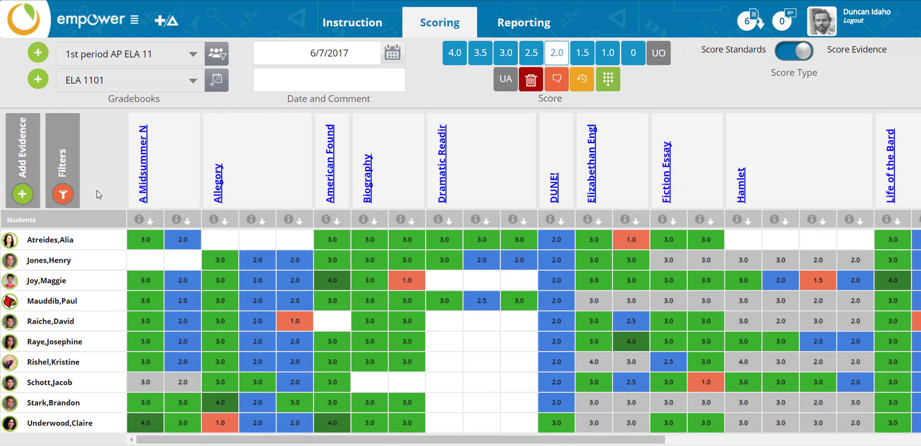
left_click(64, 196)
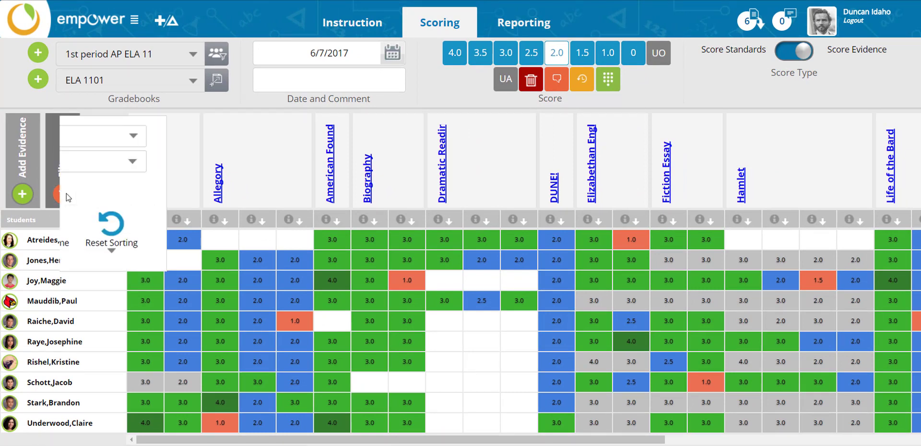